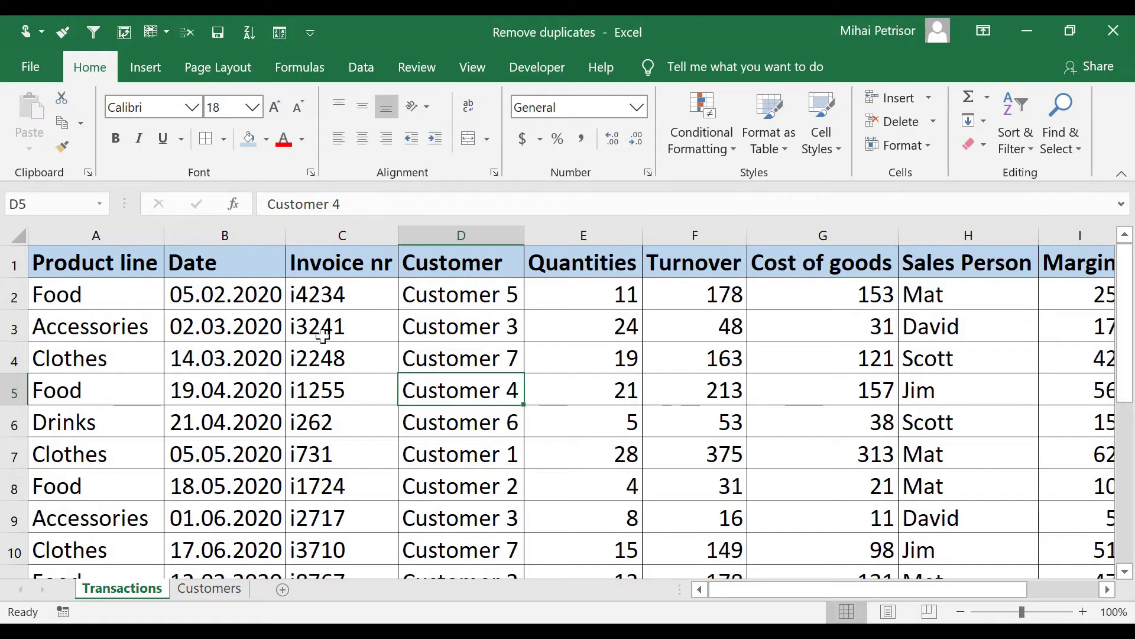
# Step: Examine the column headers and records of the Transactions sheet, from the header row through the last filled row
pyautogui.moveTo(126, 263); pyautogui.dragTo(469, 261)
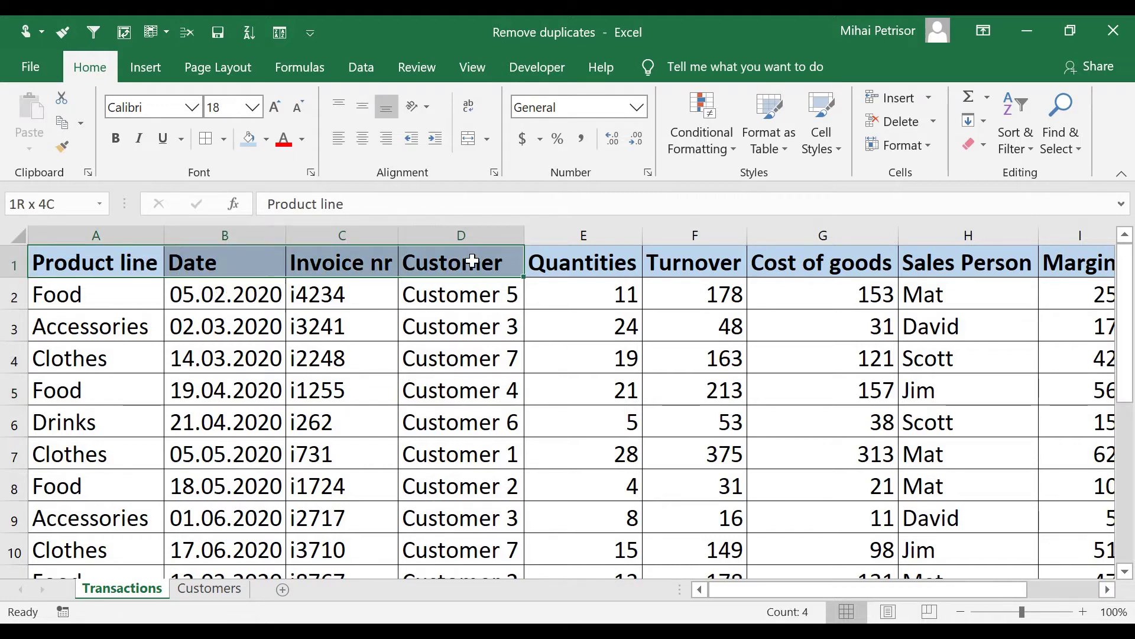
pyautogui.click(666, 366)
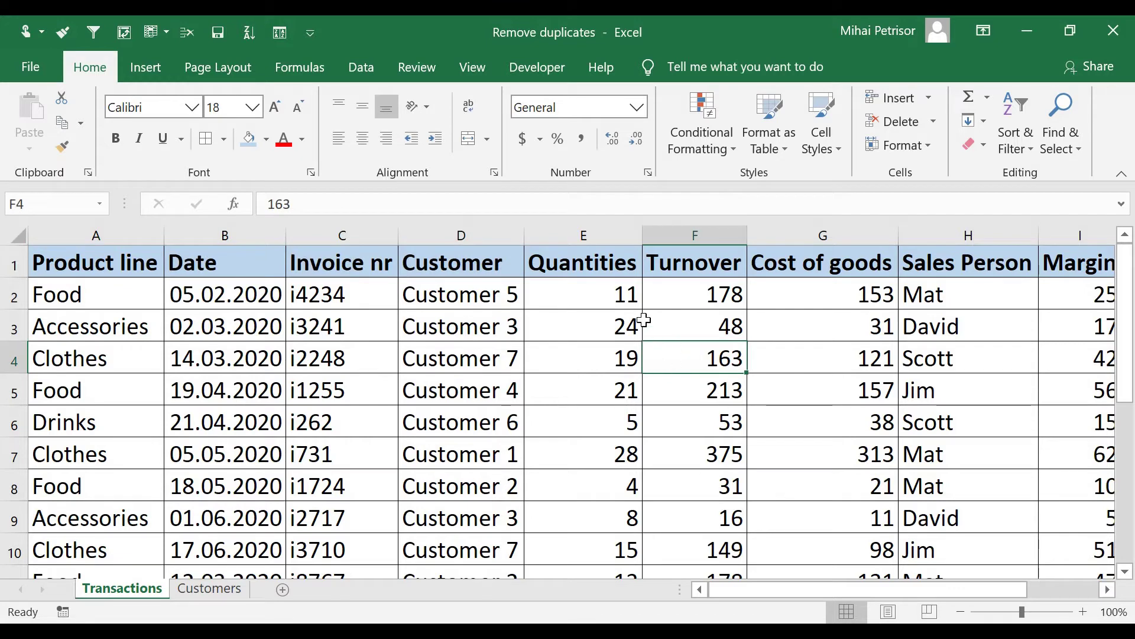
pyautogui.moveTo(874, 592)
pyautogui.mouseDown()
pyautogui.moveTo(982, 602)
pyautogui.moveTo(863, 586)
pyautogui.mouseUp()
pyautogui.scroll(-3, 480, 320)
pyautogui.scroll(2, 480, 320)
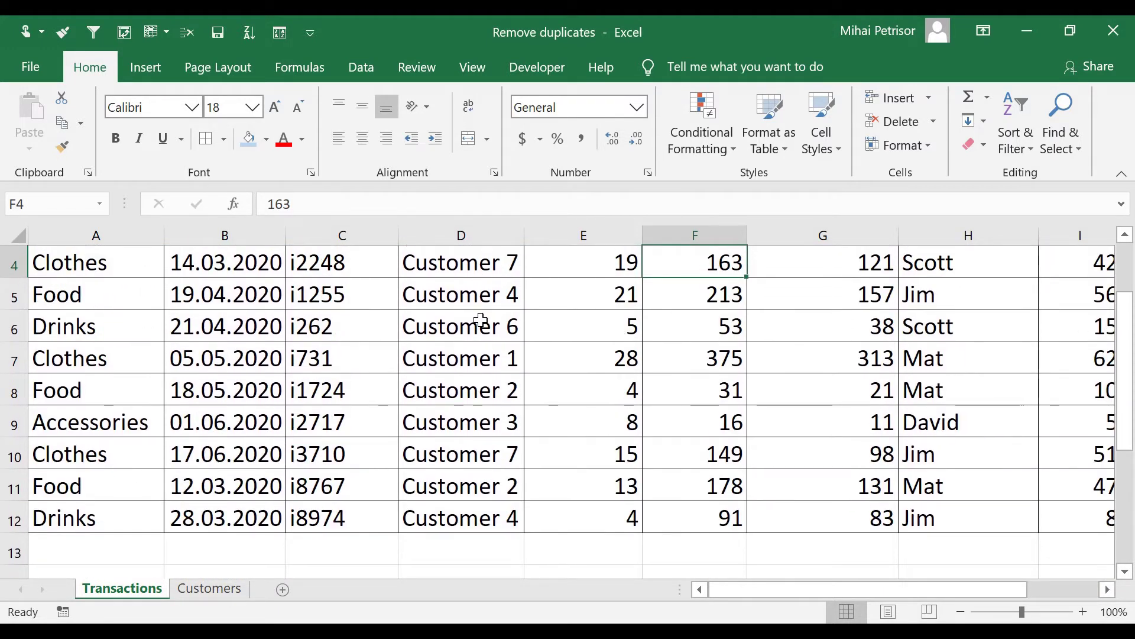
pyautogui.scroll(1, 481, 320)
pyautogui.scroll(-2, 480, 320)
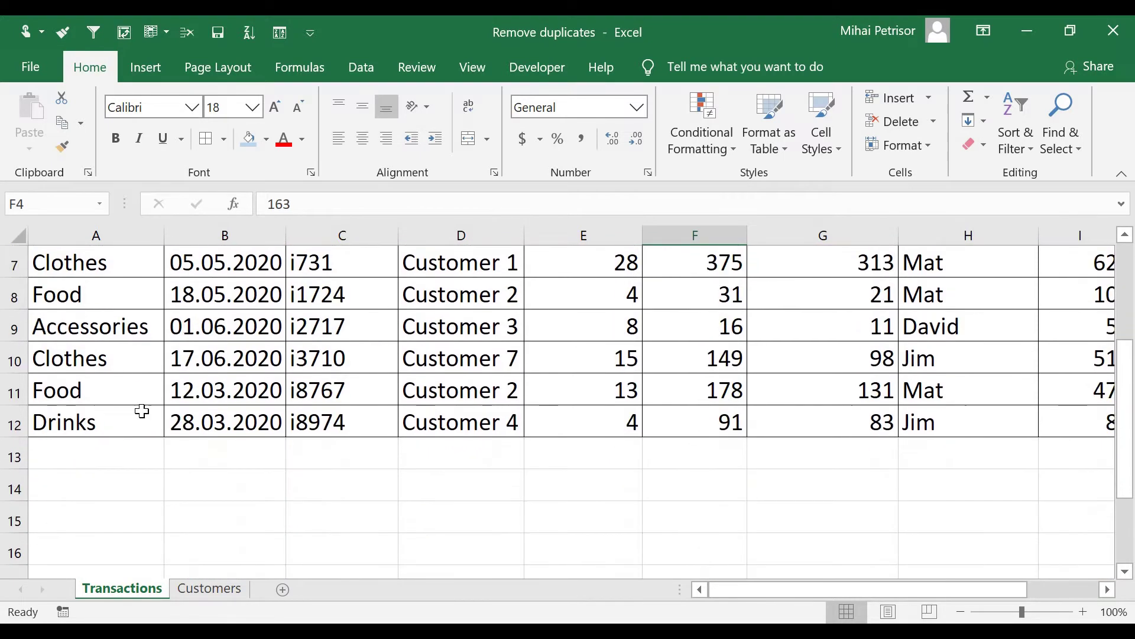
pyautogui.click(95, 424)
pyautogui.scroll(2, 114, 405)
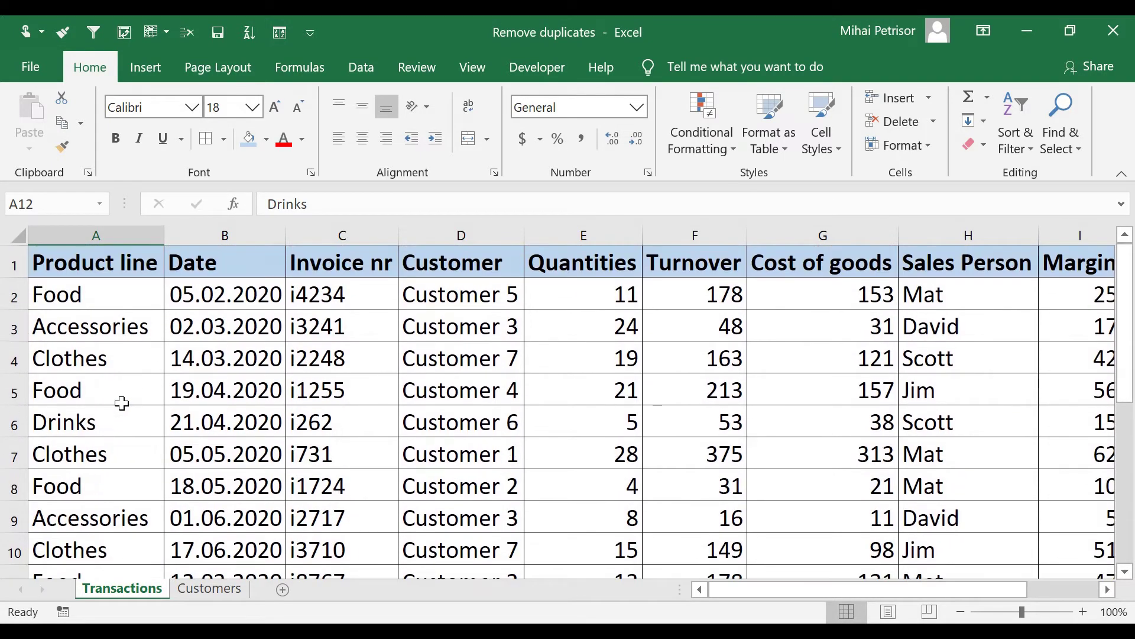
pyautogui.click(316, 356)
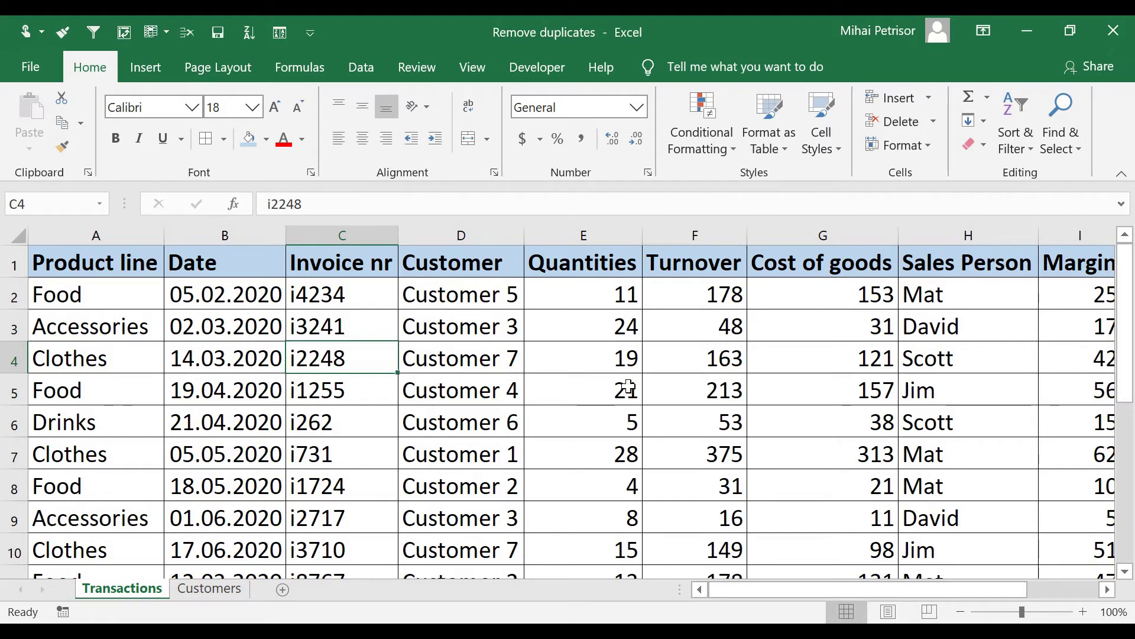
pyautogui.scroll(-1, 628, 387)
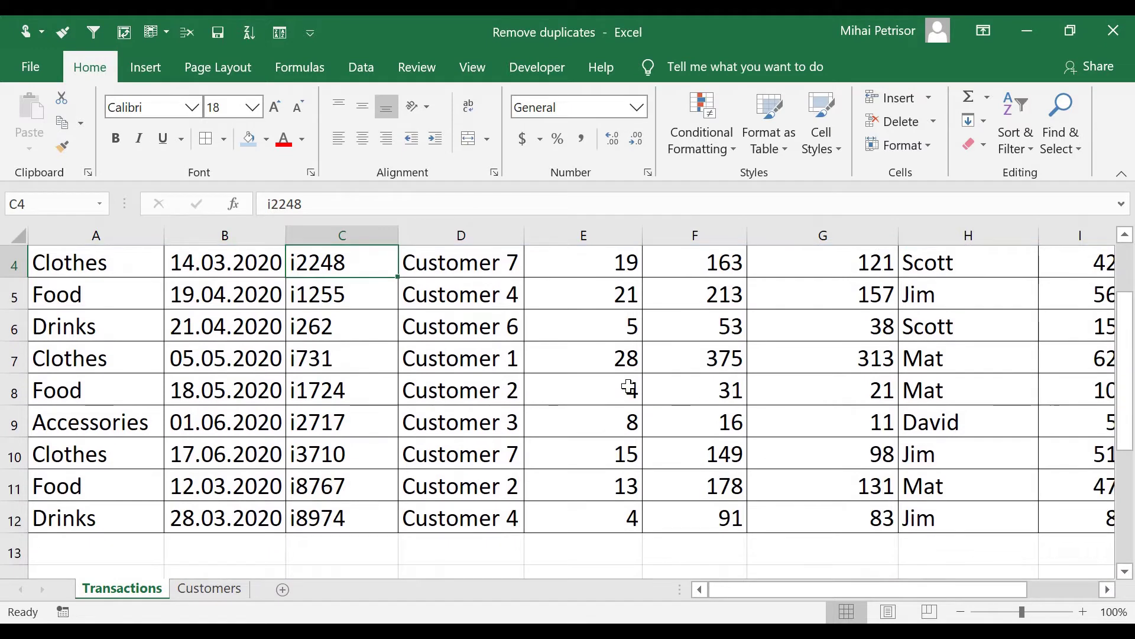
pyautogui.scroll(1, 628, 387)
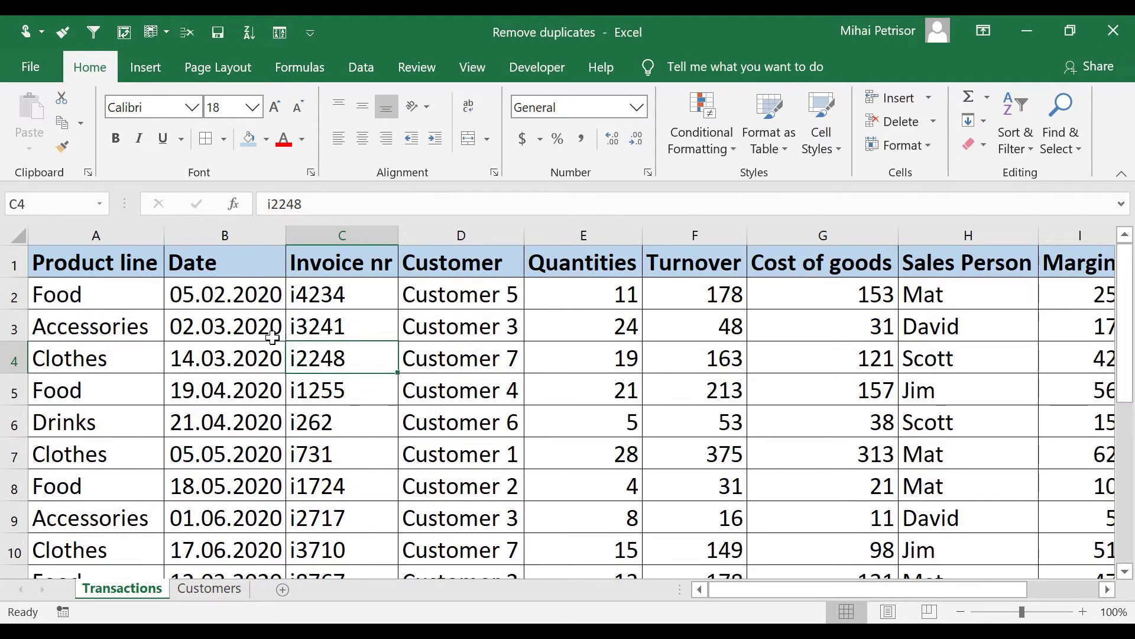
# Step: Inspect the product line, date and invoice number entries in the first rows of the transactions table
pyautogui.click(177, 322)
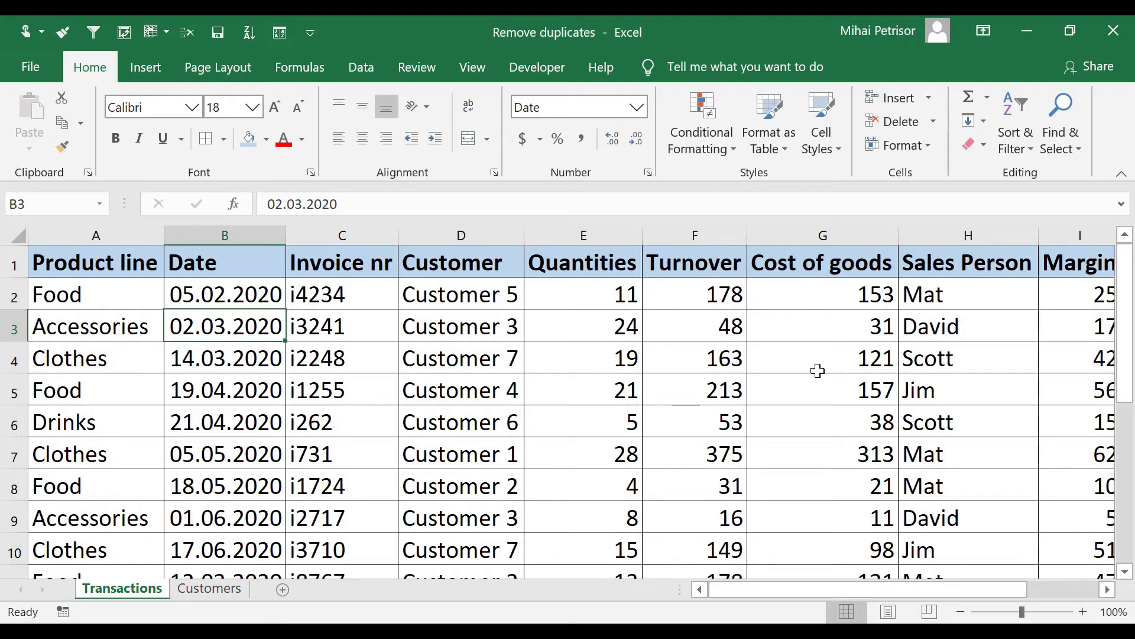
pyautogui.click(364, 315)
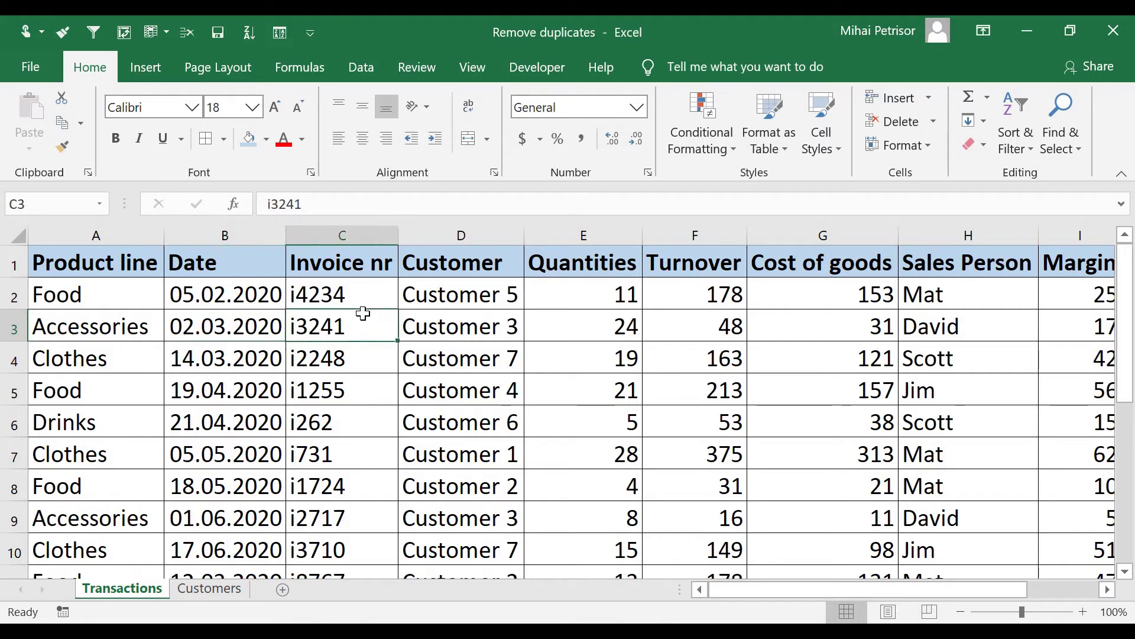
pyautogui.click(177, 323)
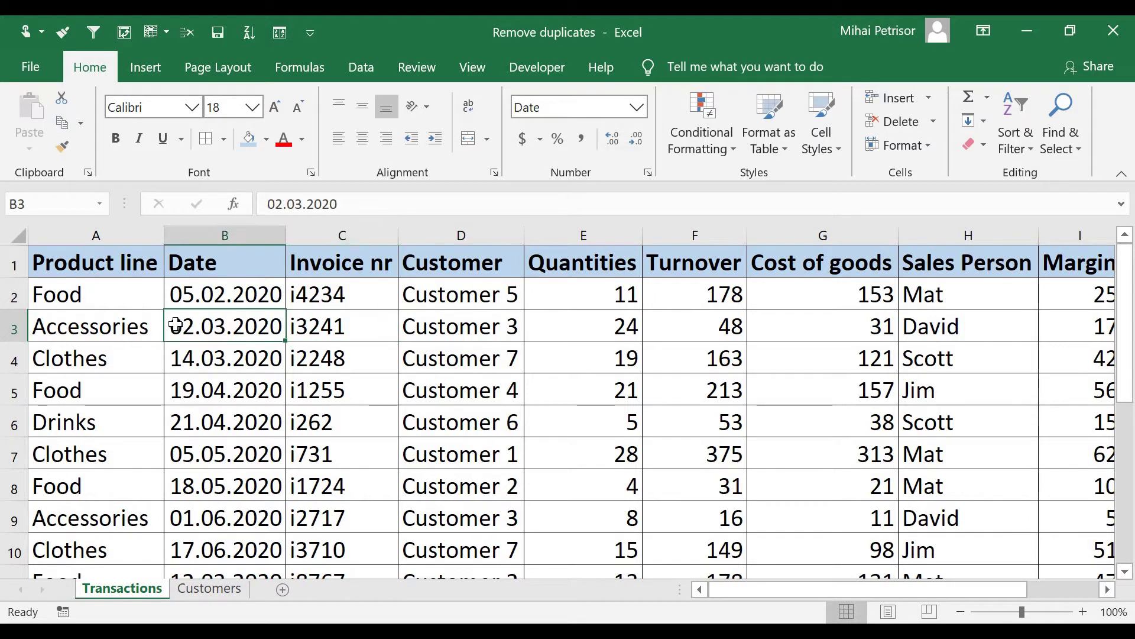
pyautogui.click(107, 349)
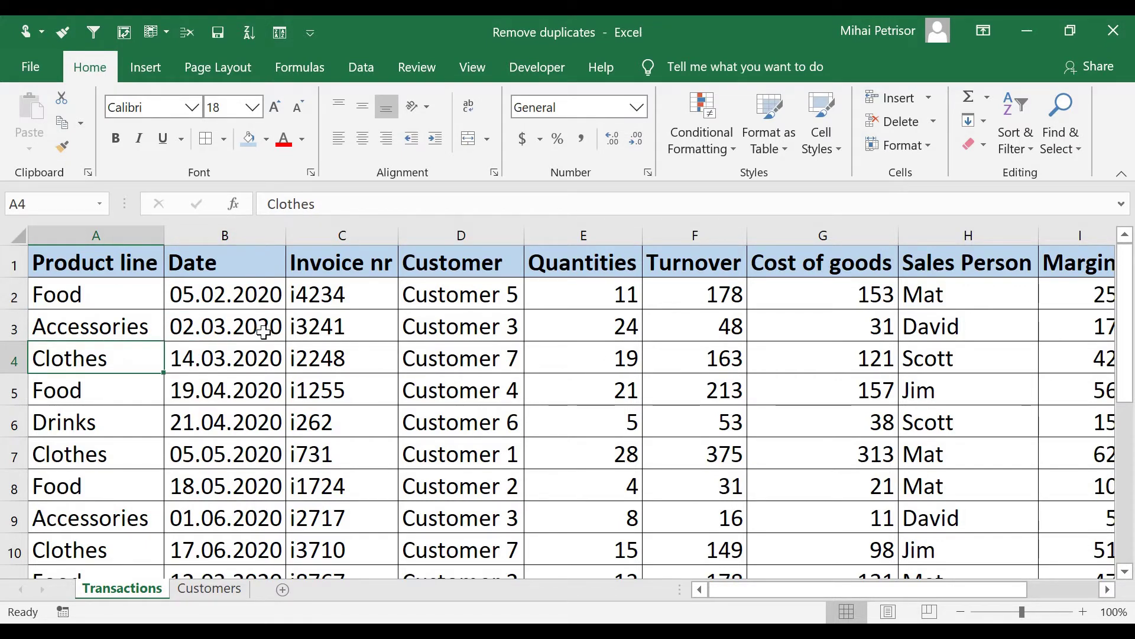
pyautogui.click(263, 333)
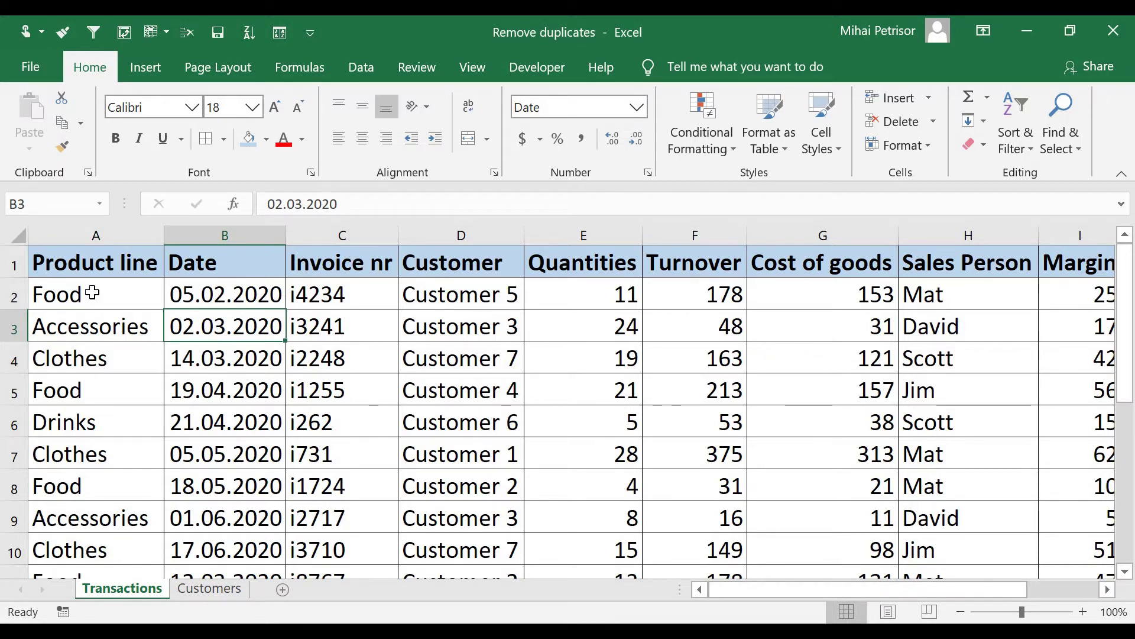
pyautogui.click(118, 295)
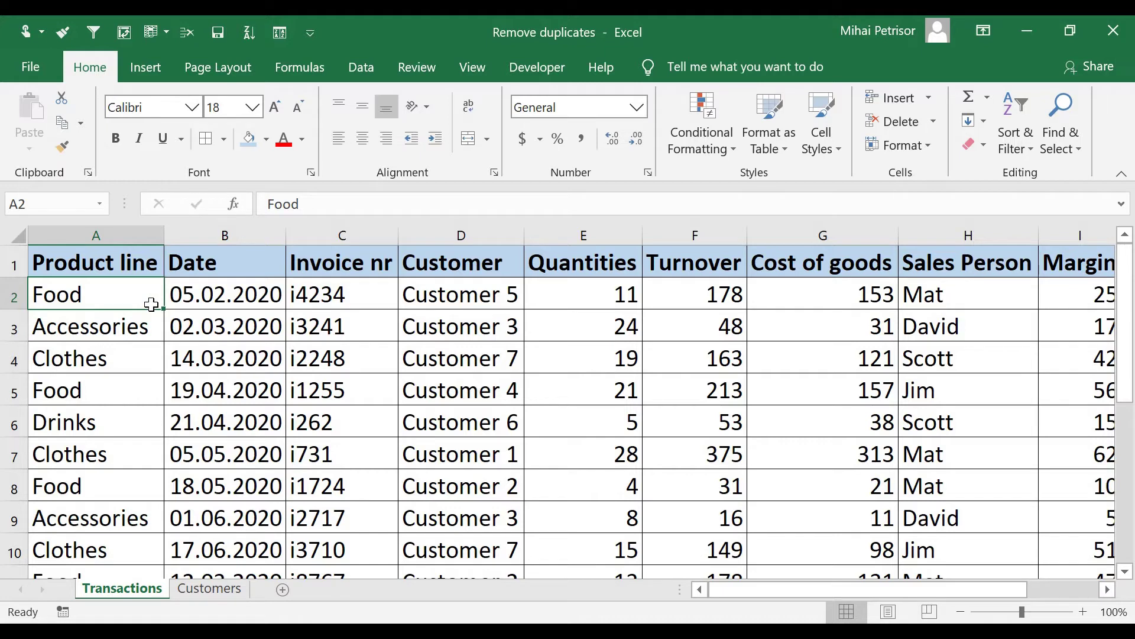
pyautogui.click(139, 330)
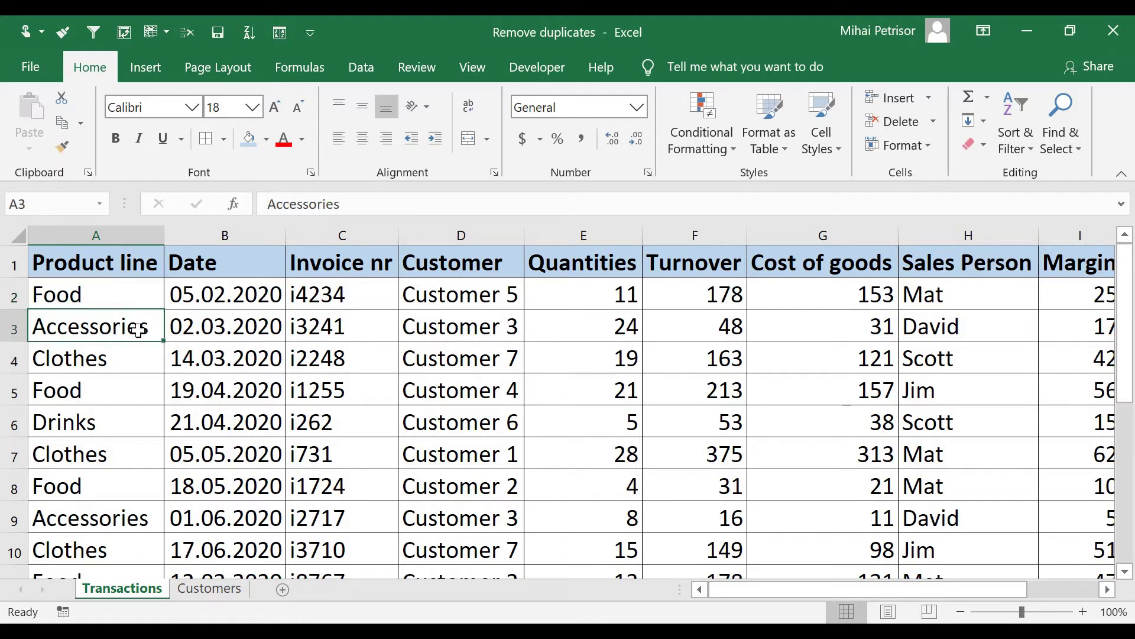
# Step: Open Remove Duplicates for the transactions table, starting from cell A2, and move the dialog slightly higher
pyautogui.click(98, 296)
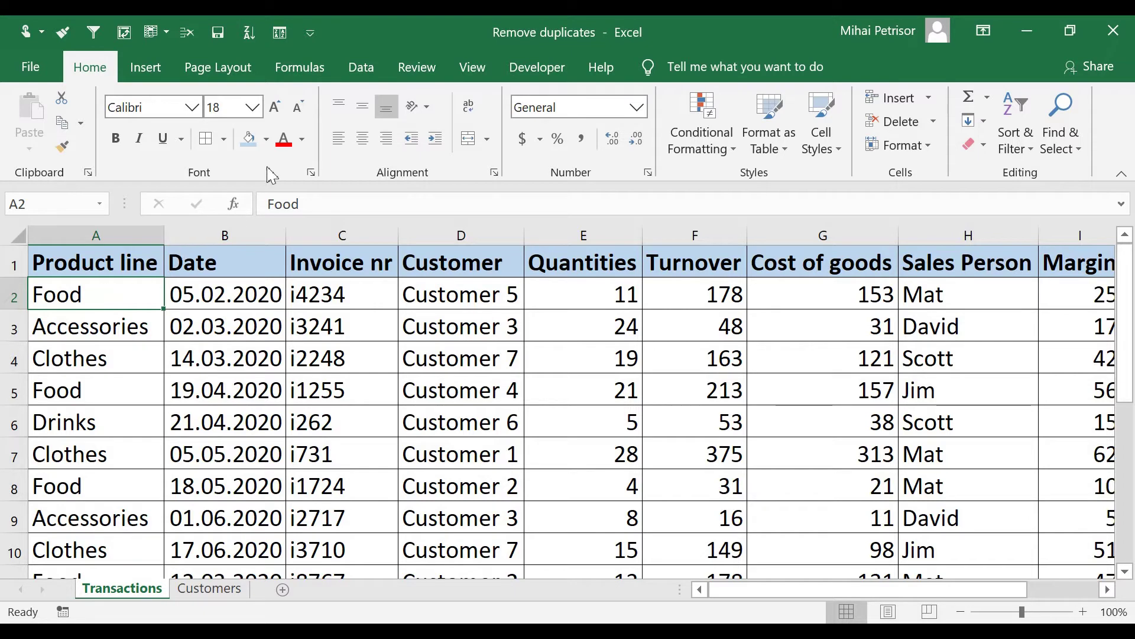
pyautogui.click(368, 74)
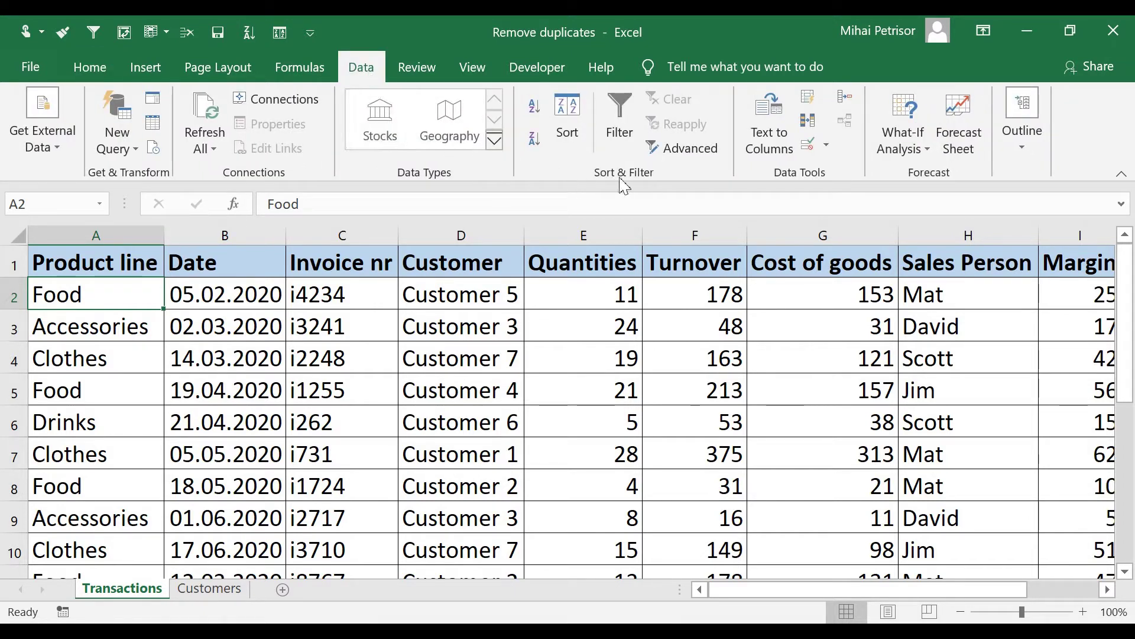
pyautogui.click(809, 121)
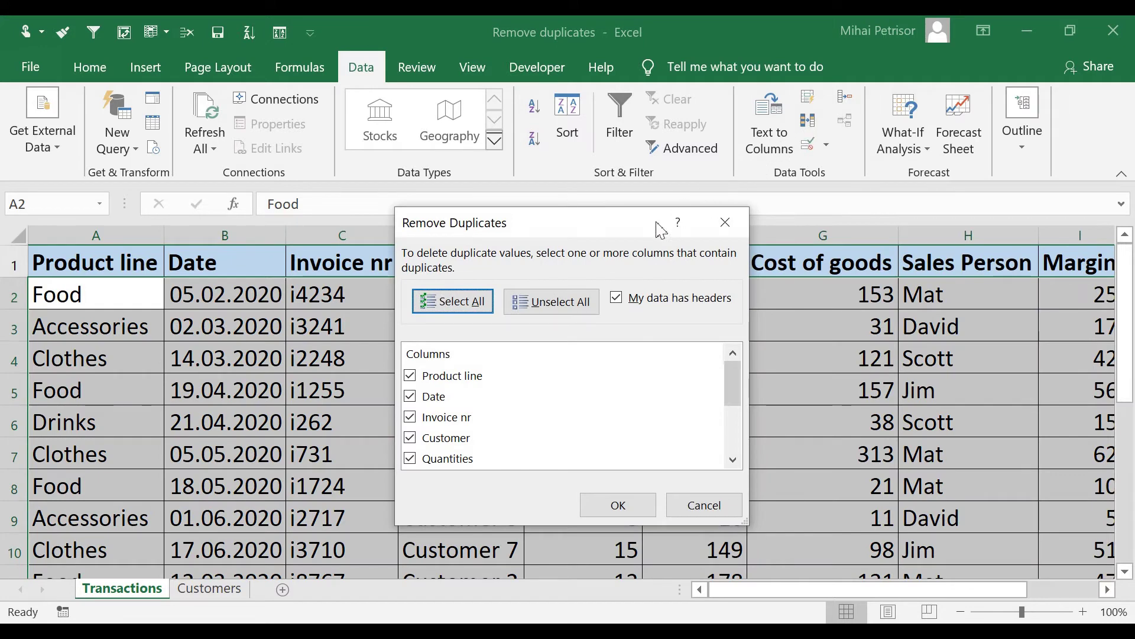
pyautogui.moveTo(550, 231); pyautogui.dragTo(544, 198)
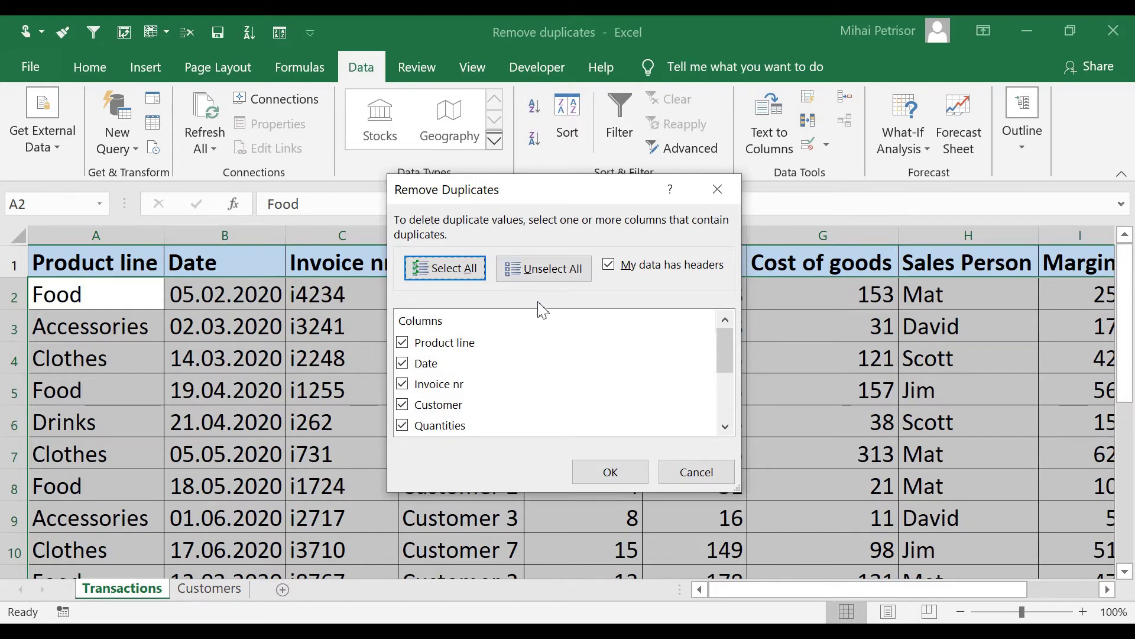
# Step: Unselect every column for the duplicate check, select them all again, and review the column list
pyautogui.click(549, 285)
pyautogui.scroll(-3, 438, 352)
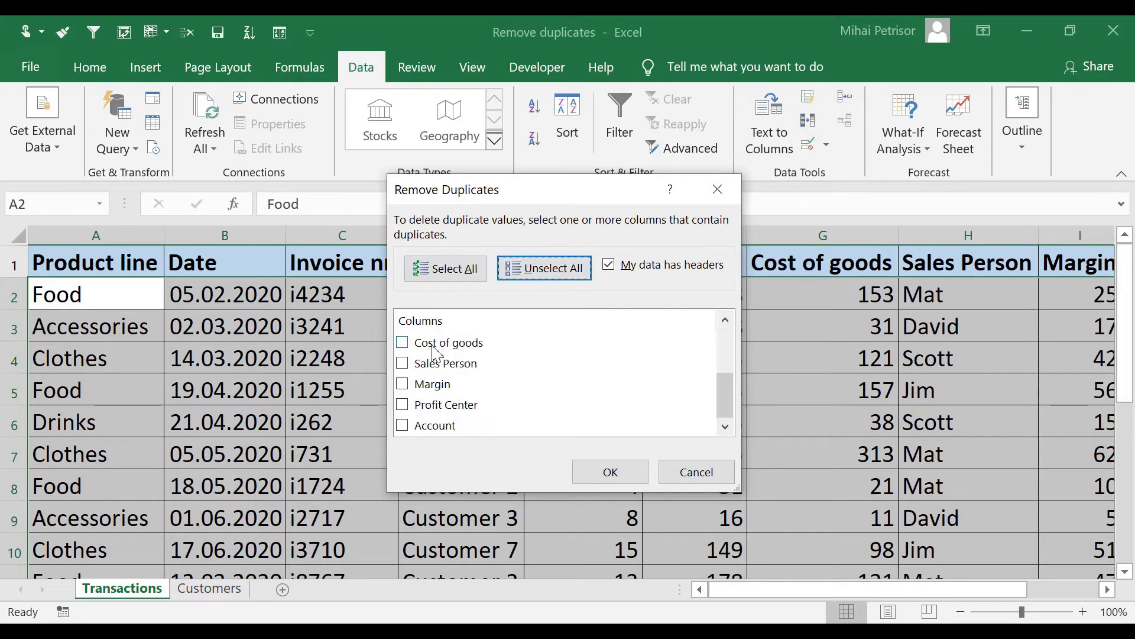
pyautogui.scroll(3, 437, 354)
pyautogui.click(431, 269)
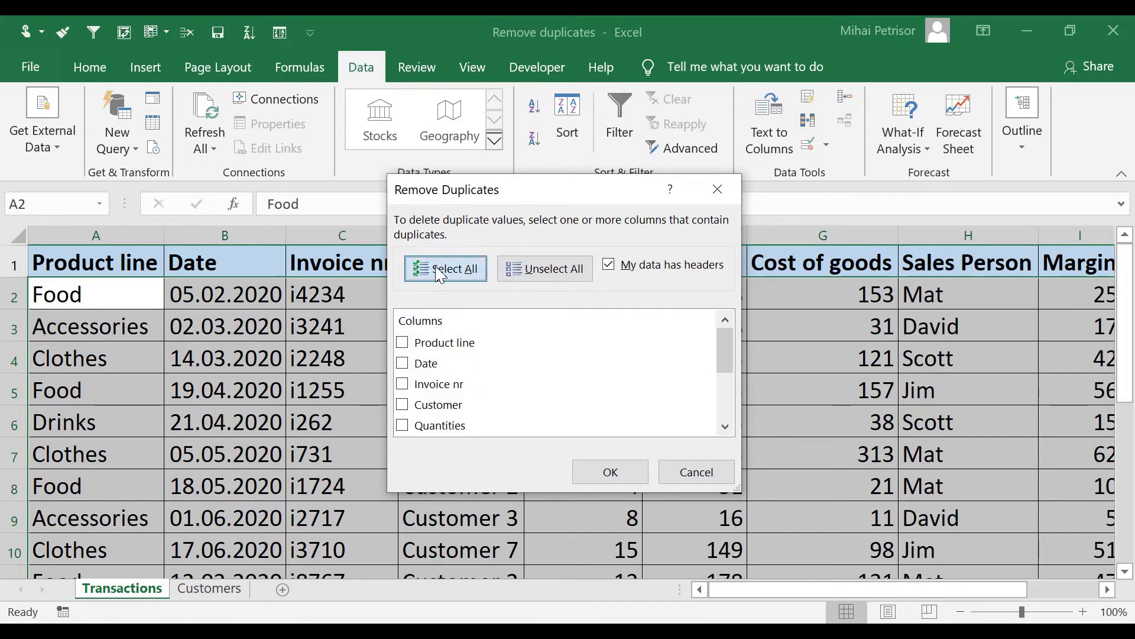
pyautogui.scroll(-2, 453, 374)
pyautogui.scroll(-1, 452, 374)
pyautogui.scroll(2, 453, 374)
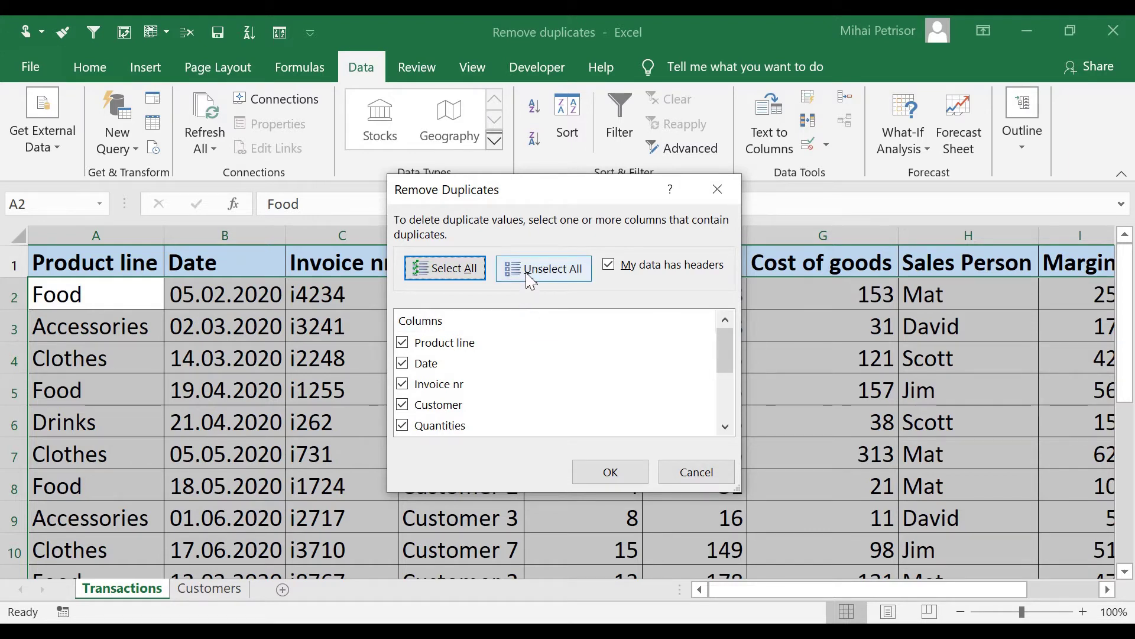
# Step: Remove duplicate rows from the transactions table using only the Product line column as the criterion
pyautogui.click(531, 279)
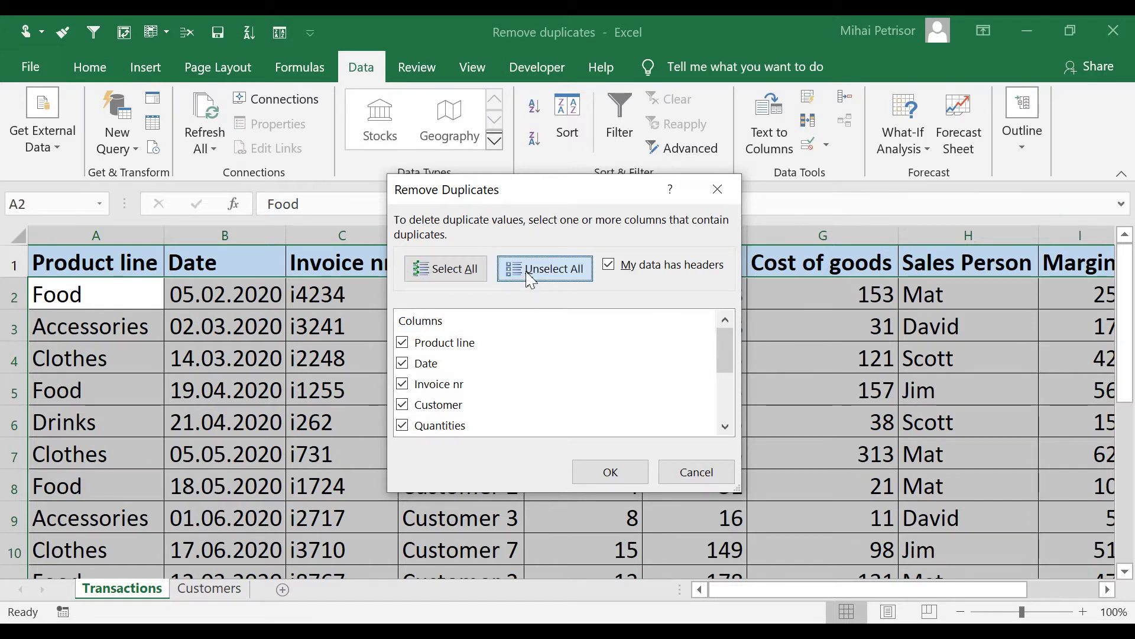
pyautogui.click(530, 279)
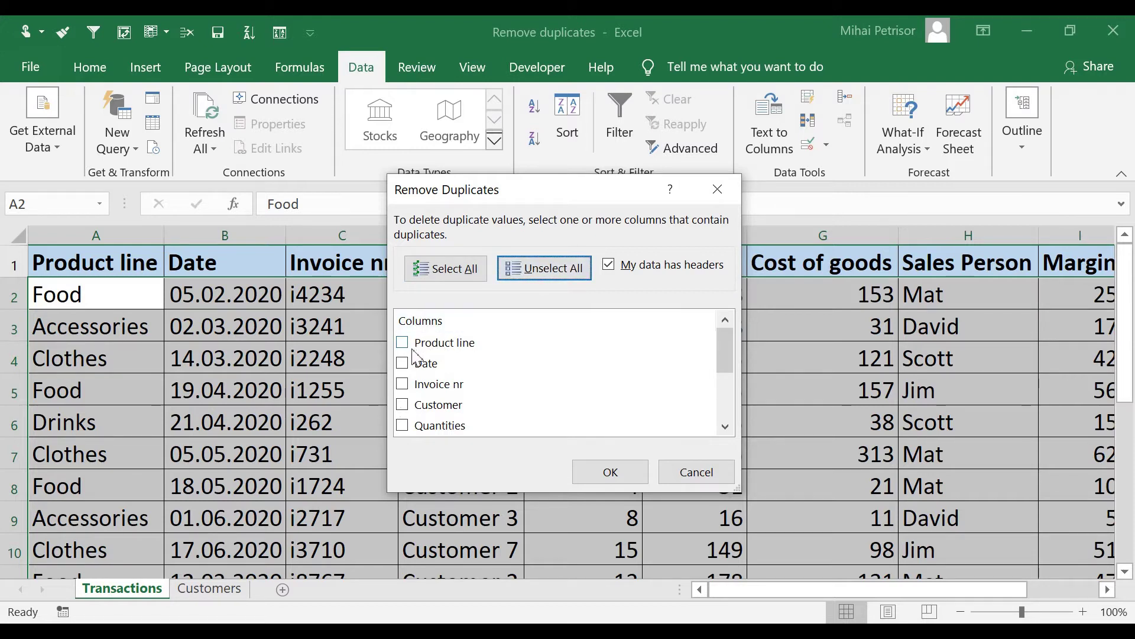
pyautogui.moveTo(724, 355)
pyautogui.mouseDown()
pyautogui.moveTo(726, 379)
pyautogui.moveTo(718, 353)
pyautogui.mouseUp()
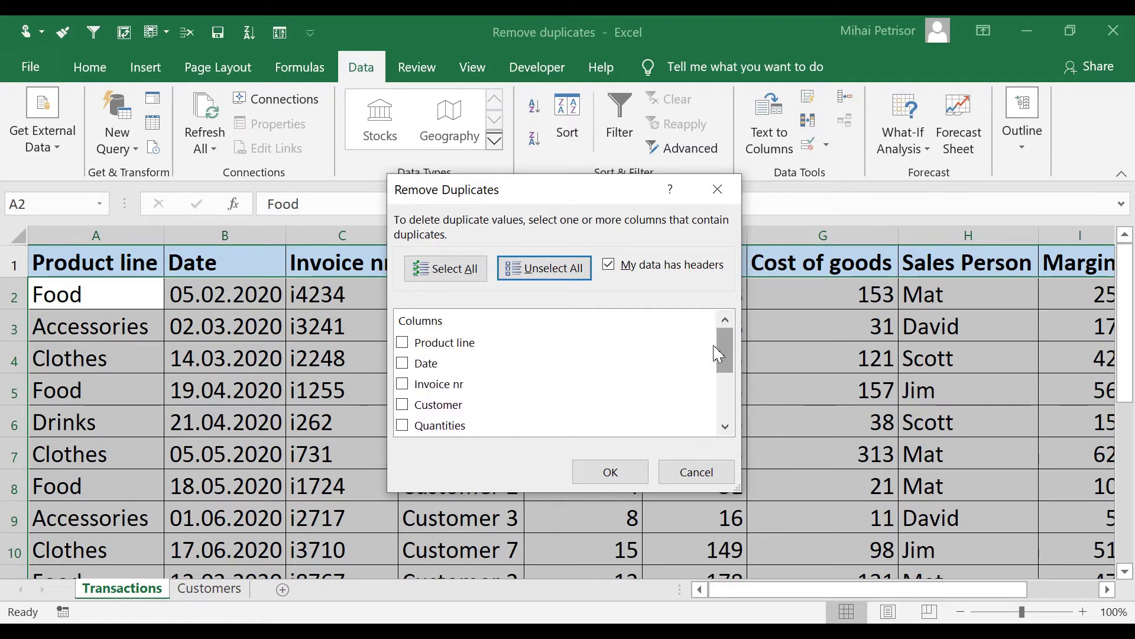
pyautogui.click(406, 346)
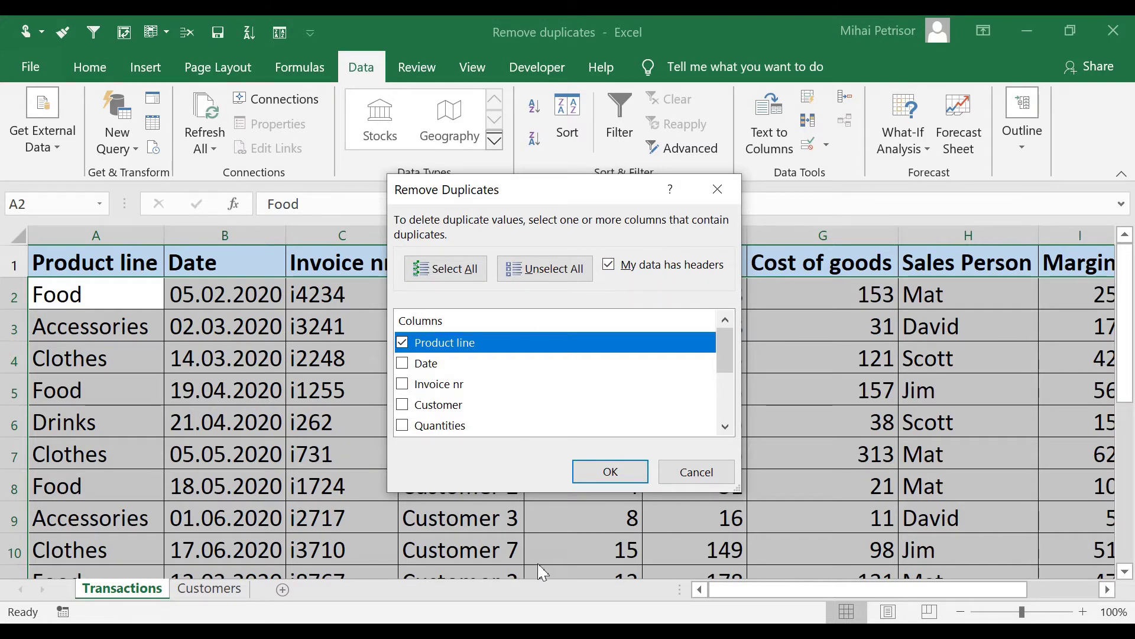
pyautogui.click(611, 481)
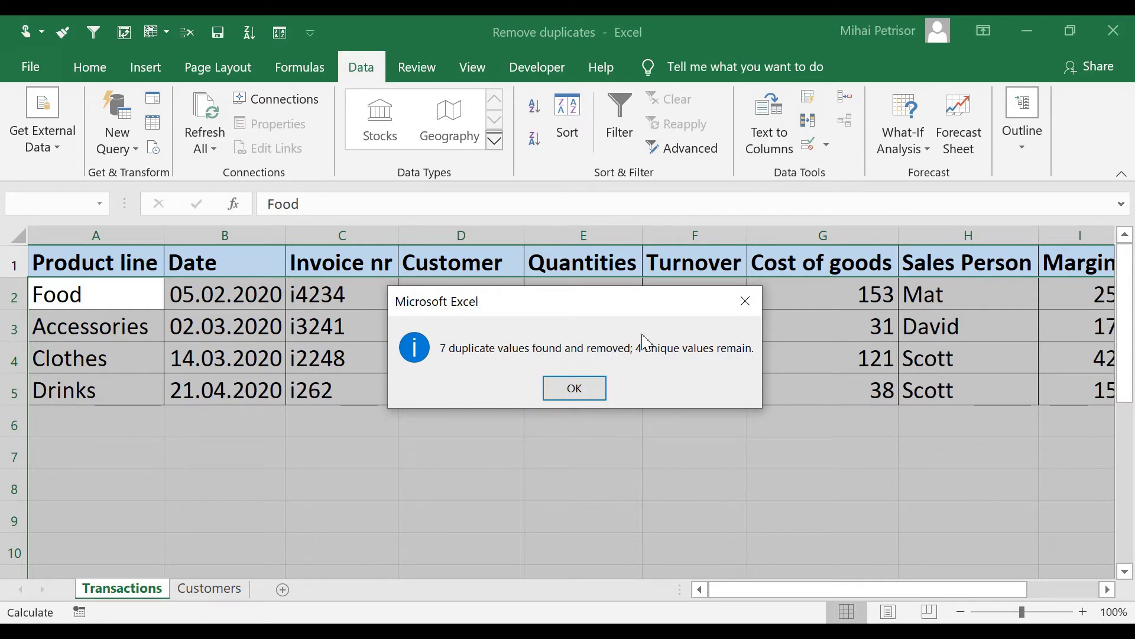
pyautogui.click(574, 389)
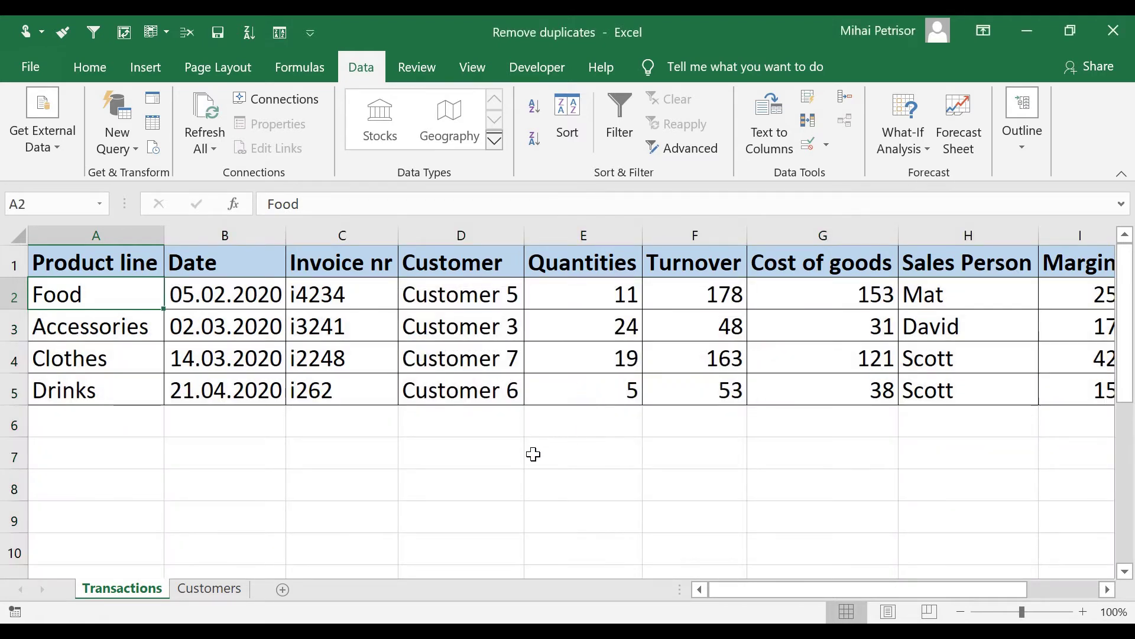
# Step: Examine the remaining rows of the transactions table, checking their product lines, invoices, customers, costs and sales persons
pyautogui.click(137, 435)
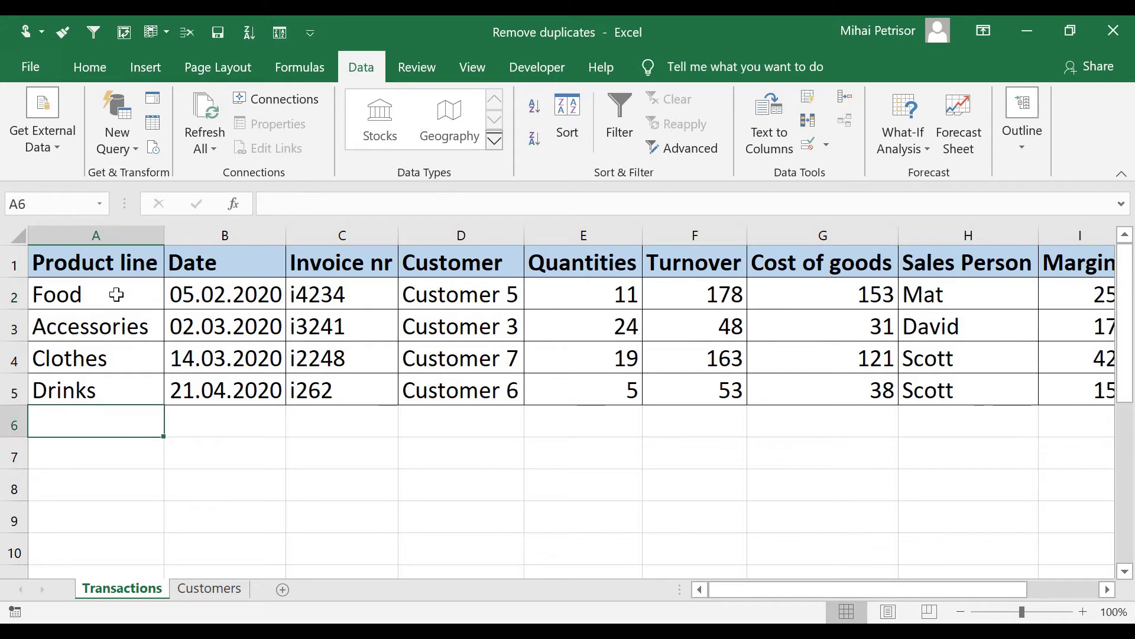
pyautogui.moveTo(117, 294); pyautogui.dragTo(118, 382)
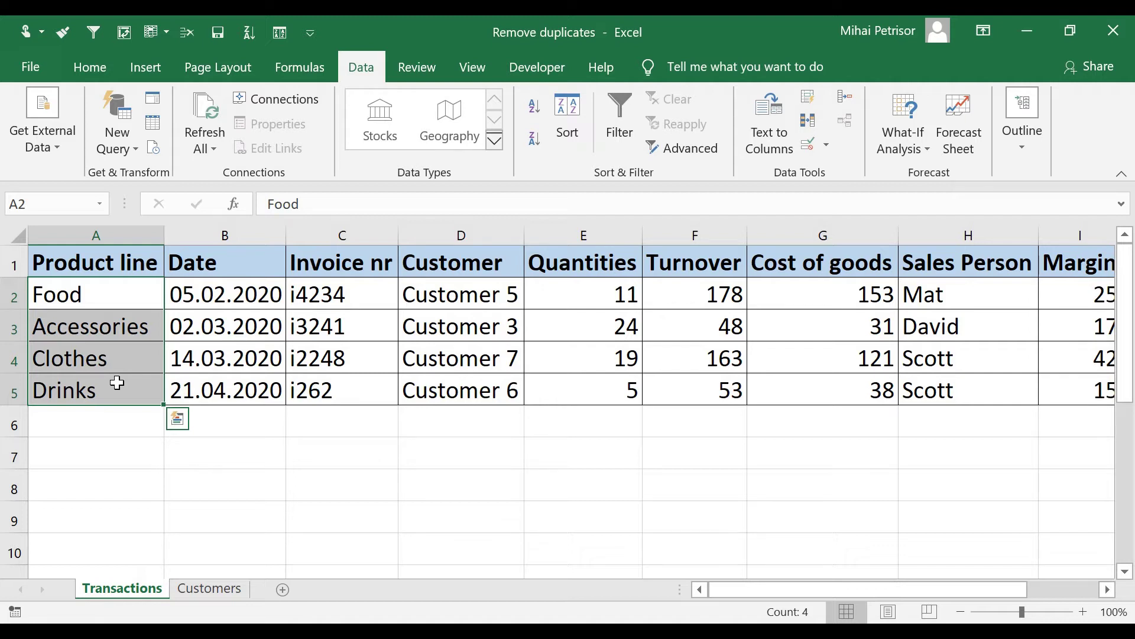
pyautogui.click(300, 326)
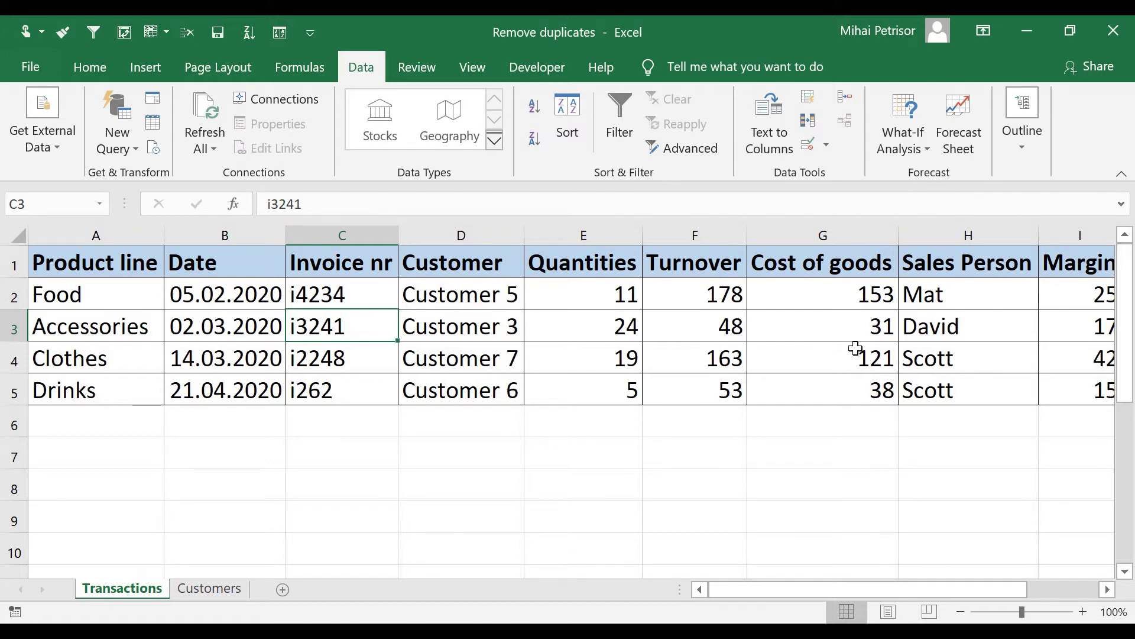
pyautogui.click(863, 297)
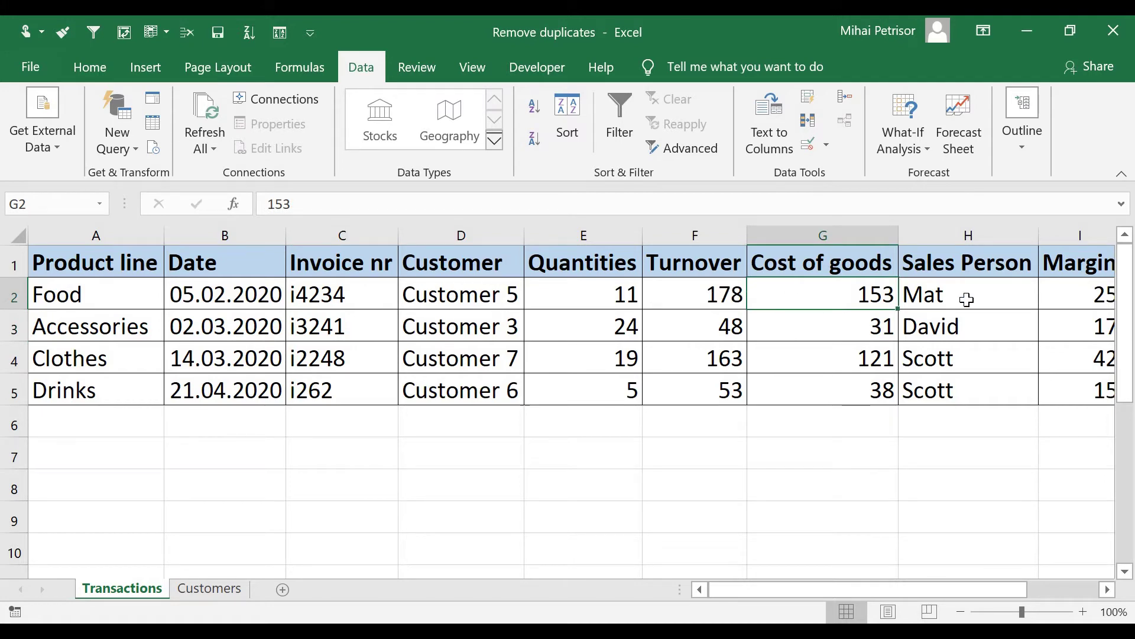
pyautogui.click(967, 299)
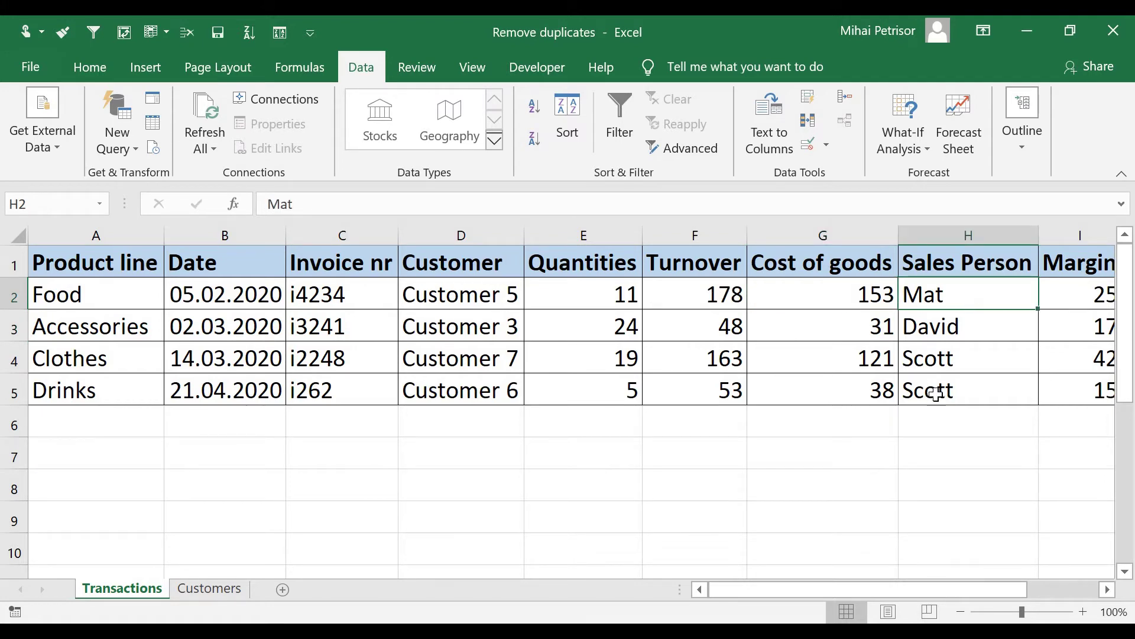
pyautogui.click(955, 327)
pyautogui.click(491, 319)
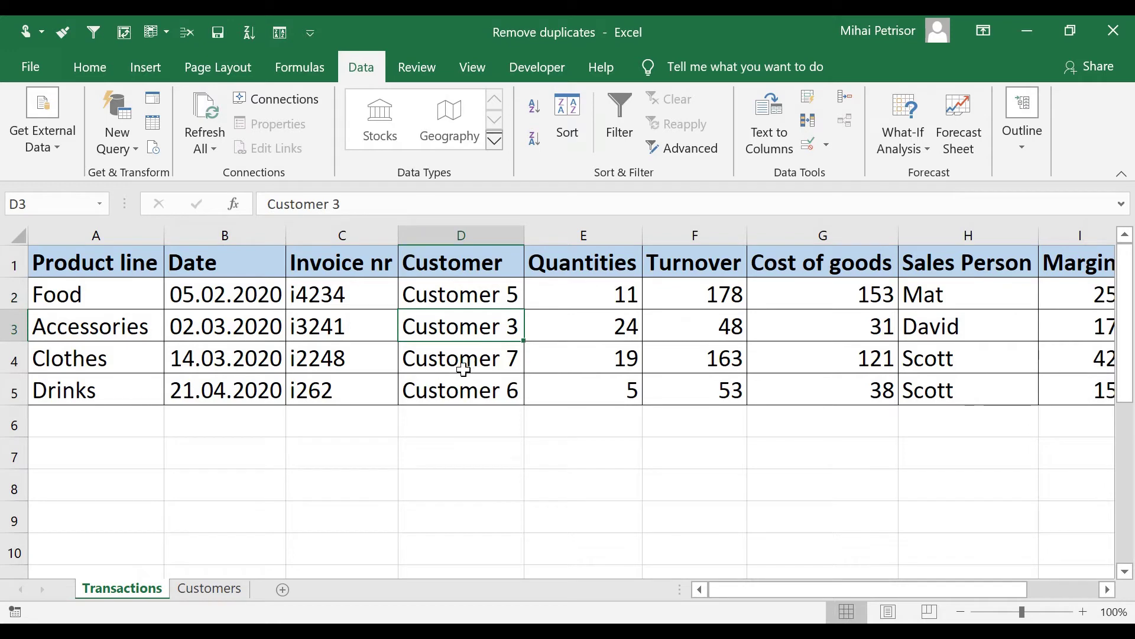
pyautogui.click(357, 423)
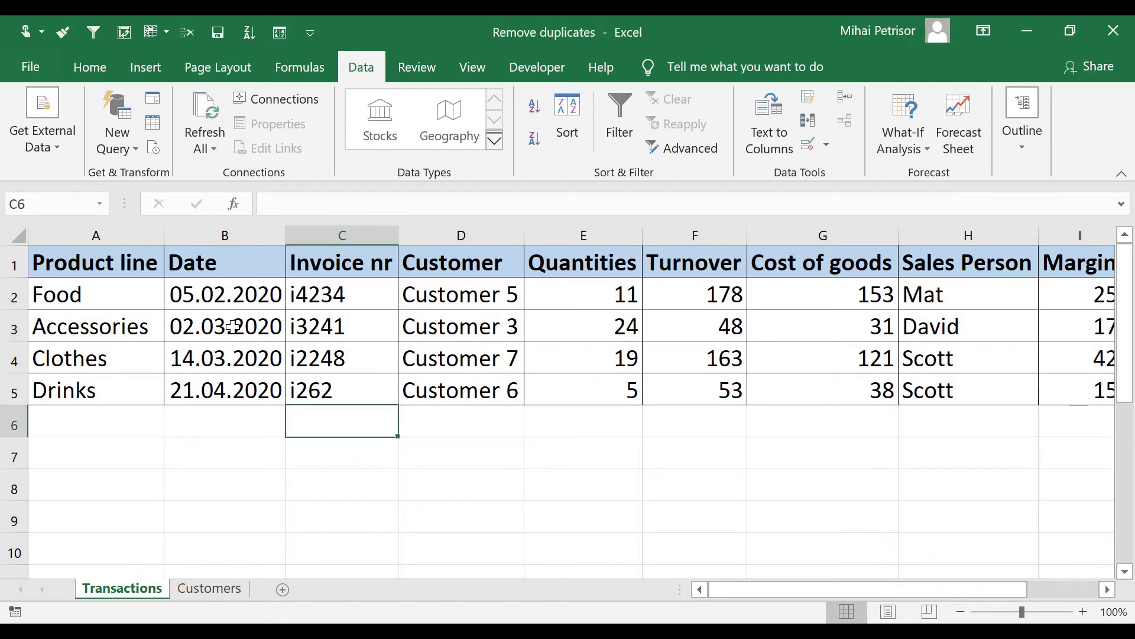
# Step: Undo the duplicate removal in the transactions table and sort its rows by Turnover in descending order
pyautogui.click(232, 327)
pyautogui.hotkey('ctrl', 'z')
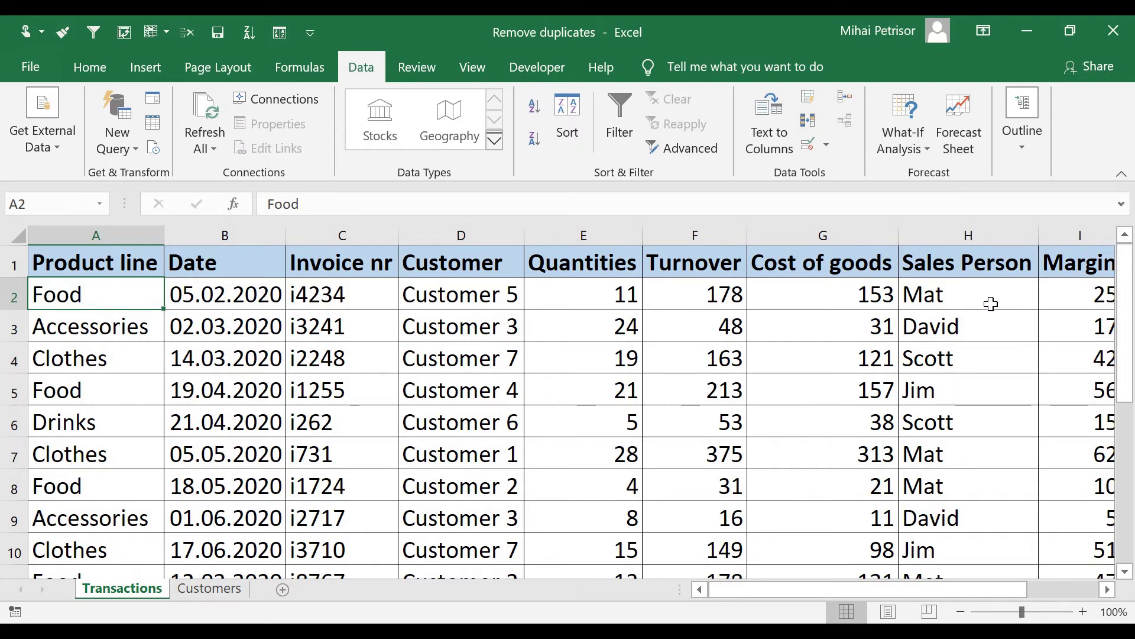
pyautogui.click(961, 305)
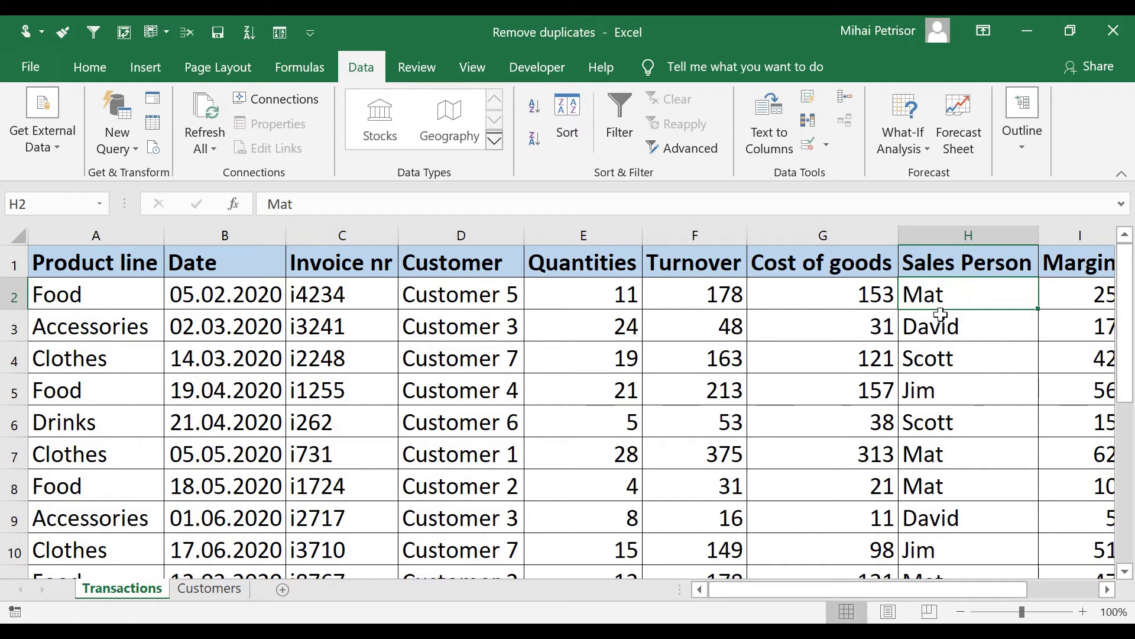
pyautogui.click(812, 297)
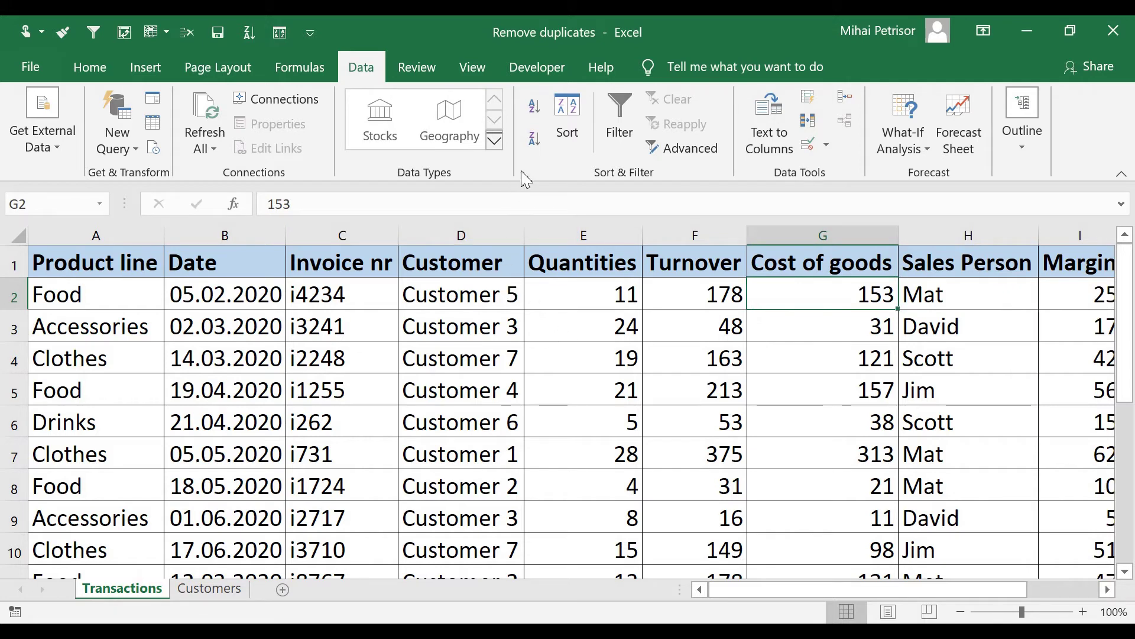
pyautogui.click(877, 336)
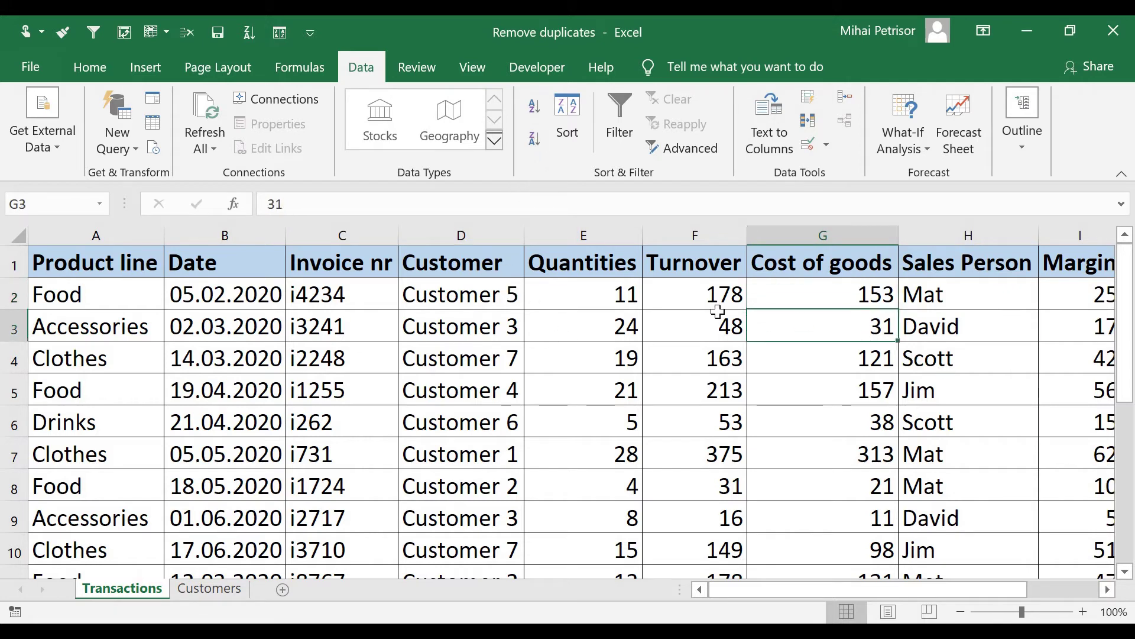
pyautogui.click(651, 286)
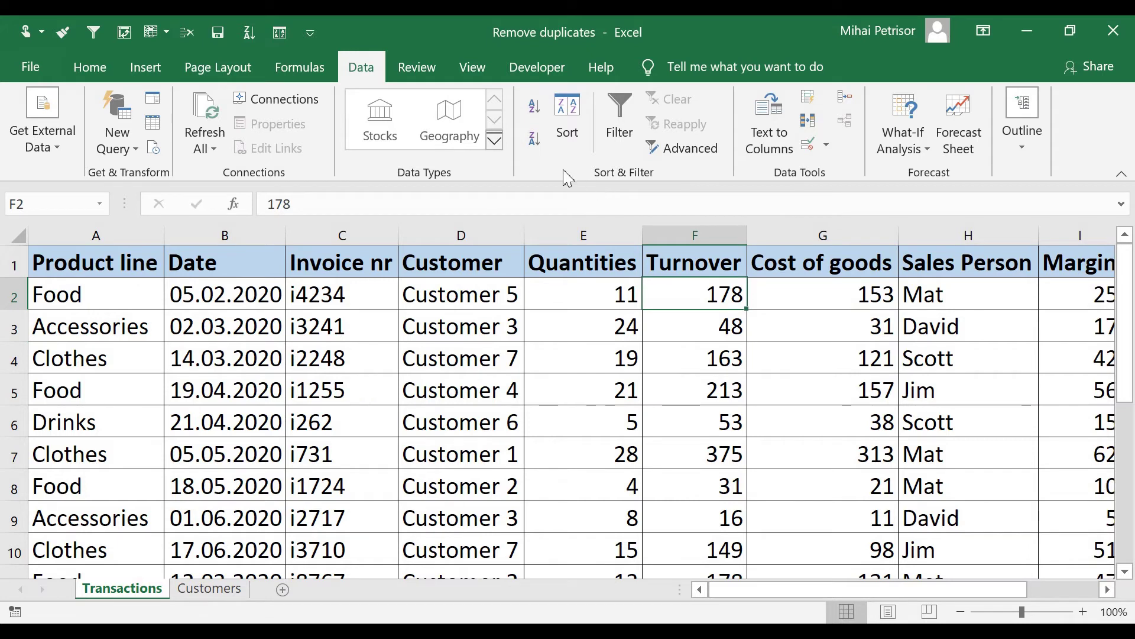
pyautogui.click(535, 140)
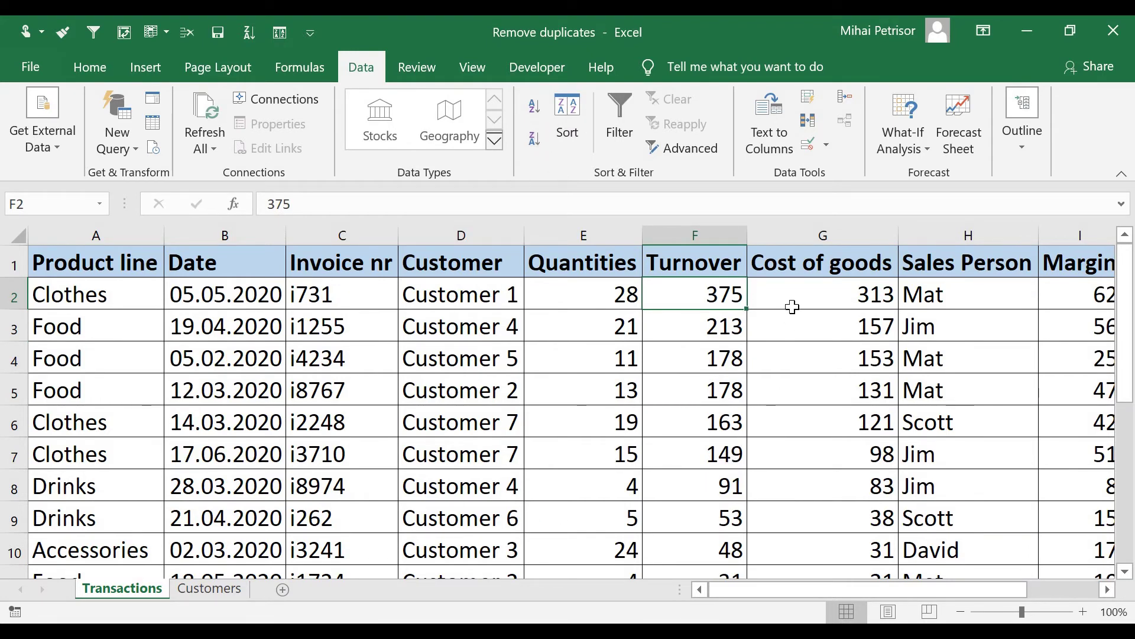
# Step: Remove duplicate rows from the sorted transactions table using only the Sales Person column as the criterion
pyautogui.moveTo(690, 296); pyautogui.dragTo(697, 495)
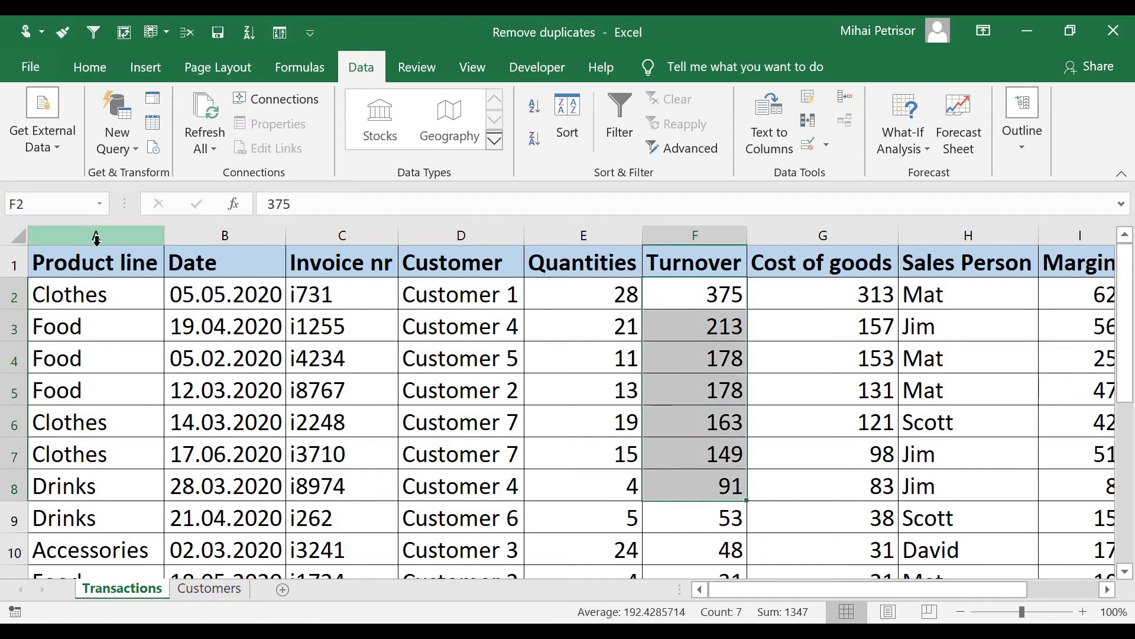
pyautogui.click(123, 296)
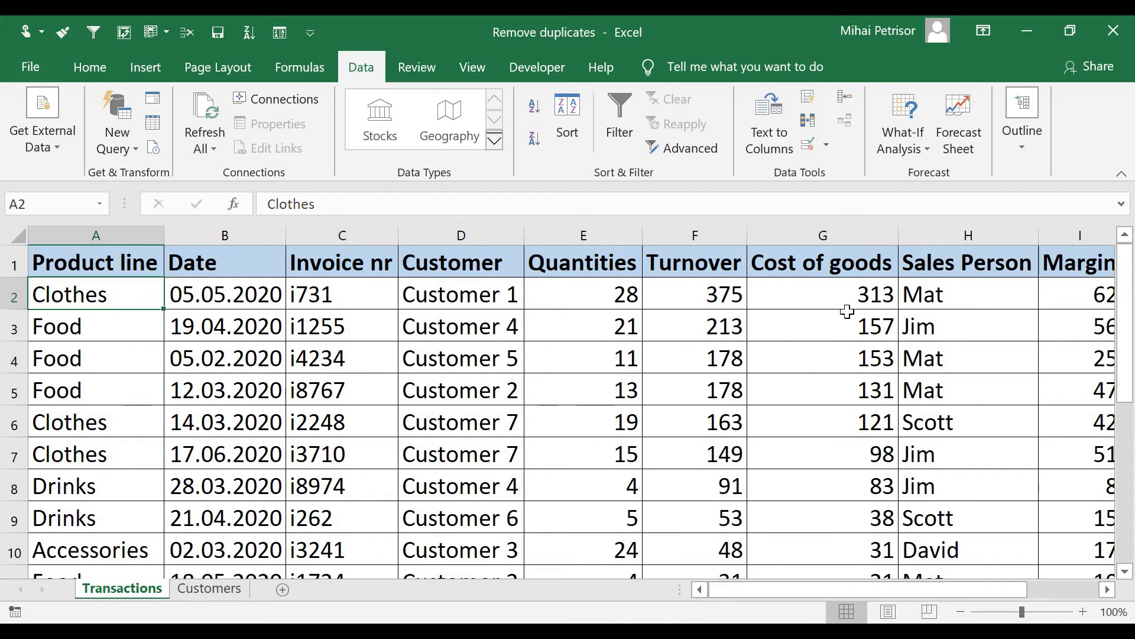
pyautogui.moveTo(956, 299); pyautogui.dragTo(959, 453)
pyautogui.click(962, 330)
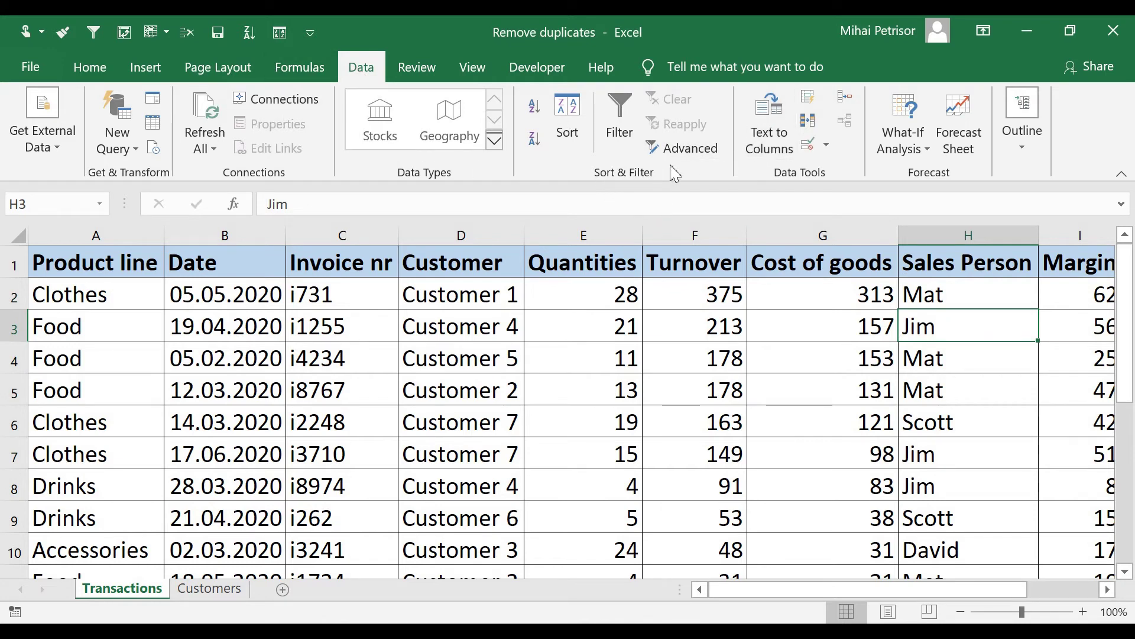
pyautogui.click(808, 120)
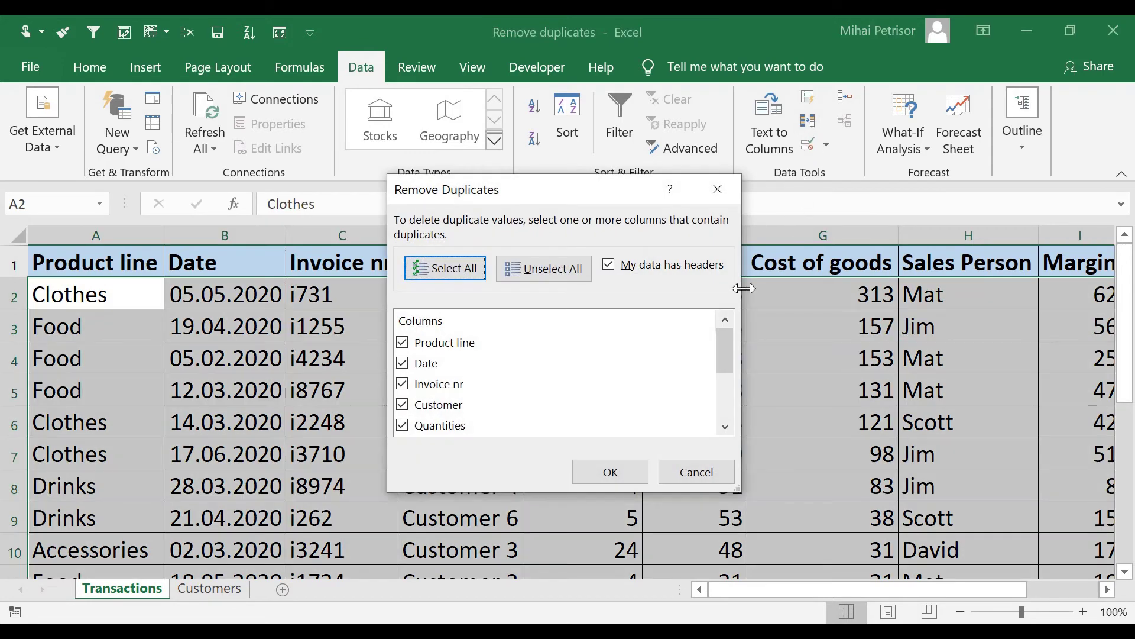
pyautogui.click(553, 272)
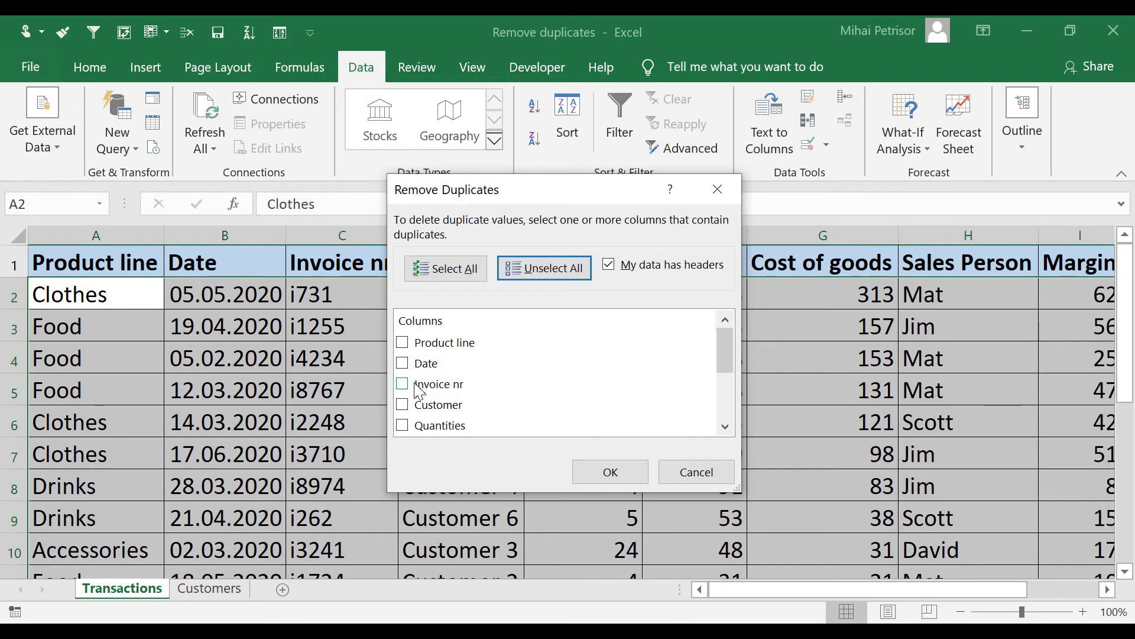
pyautogui.scroll(-2, 414, 402)
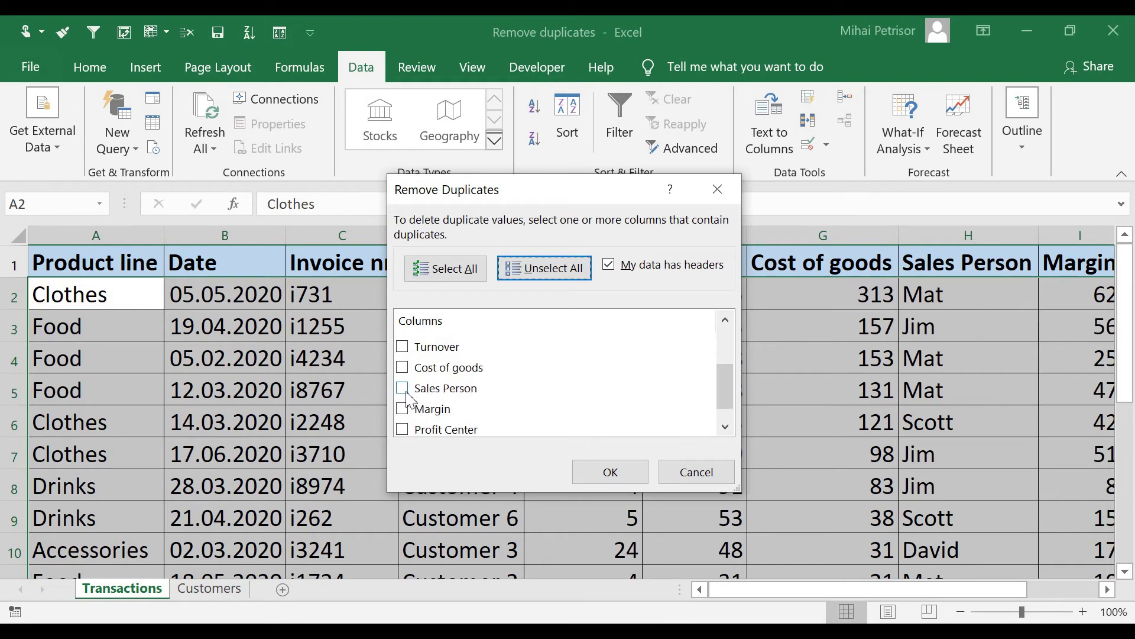
pyautogui.click(409, 393)
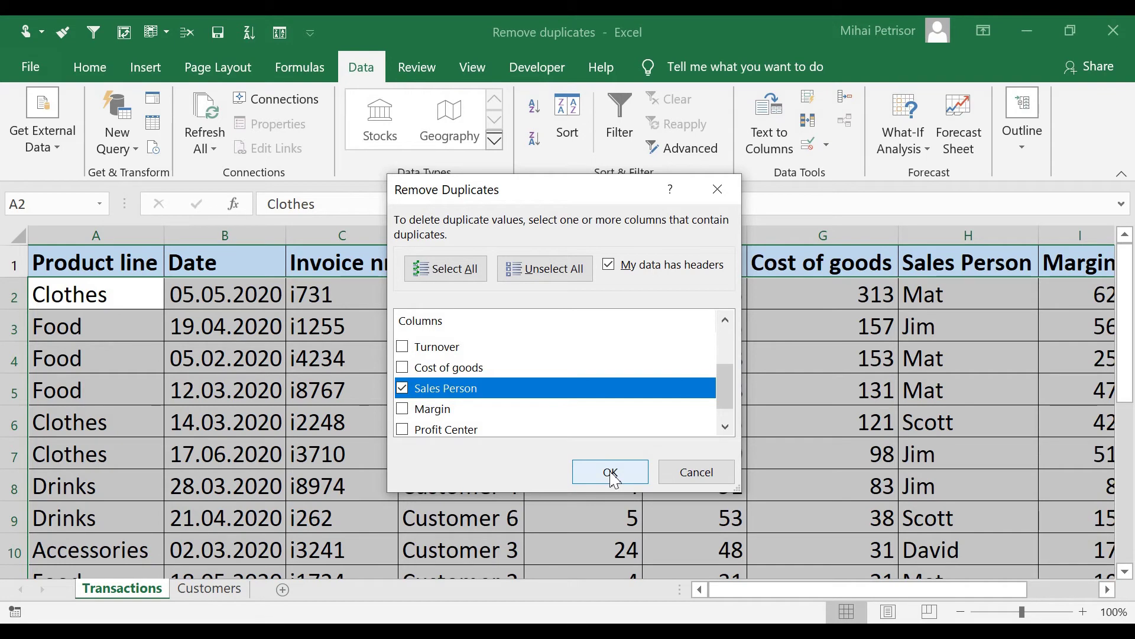
pyautogui.click(611, 474)
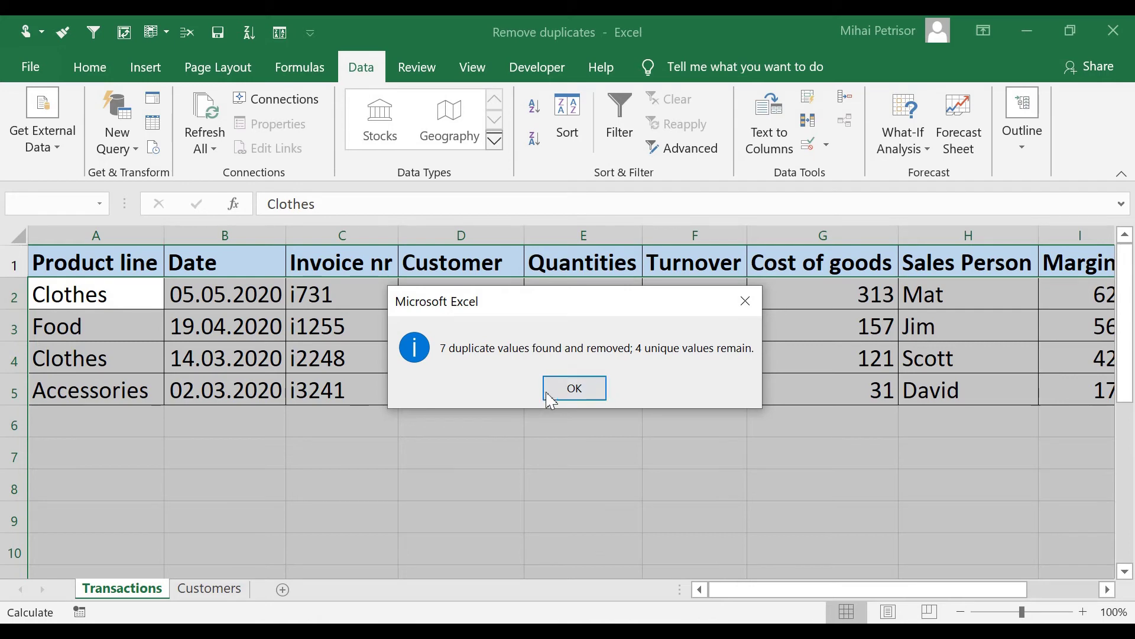
pyautogui.click(571, 388)
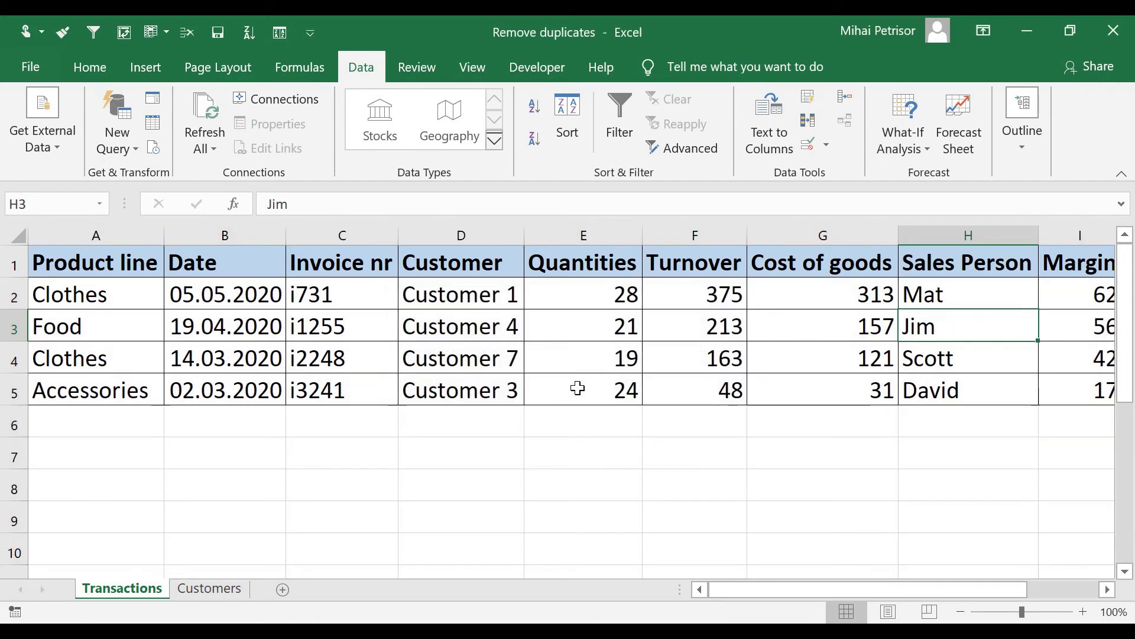
# Step: Check the Turnover value of each remaining row in the transactions table
pyautogui.click(719, 307)
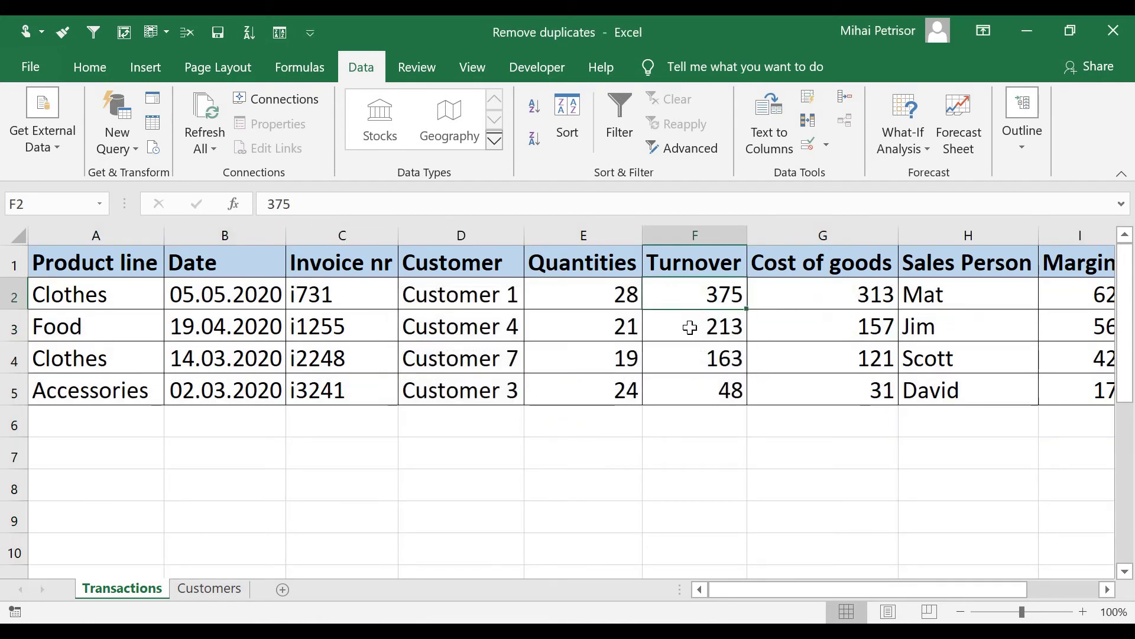
pyautogui.click(684, 325)
pyautogui.click(676, 362)
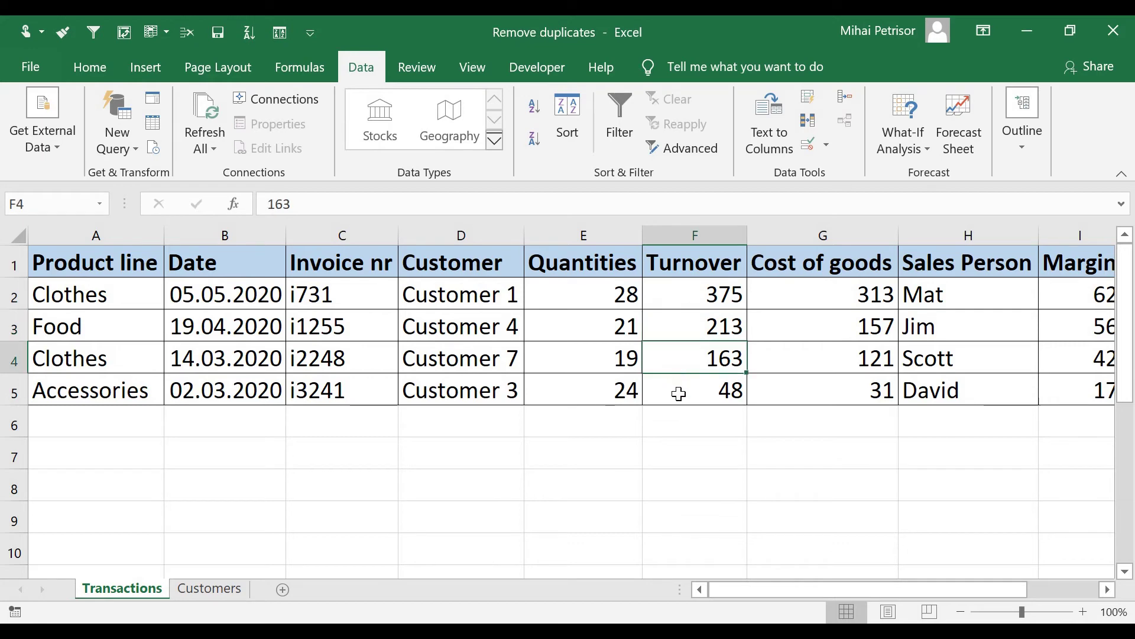
pyautogui.click(683, 394)
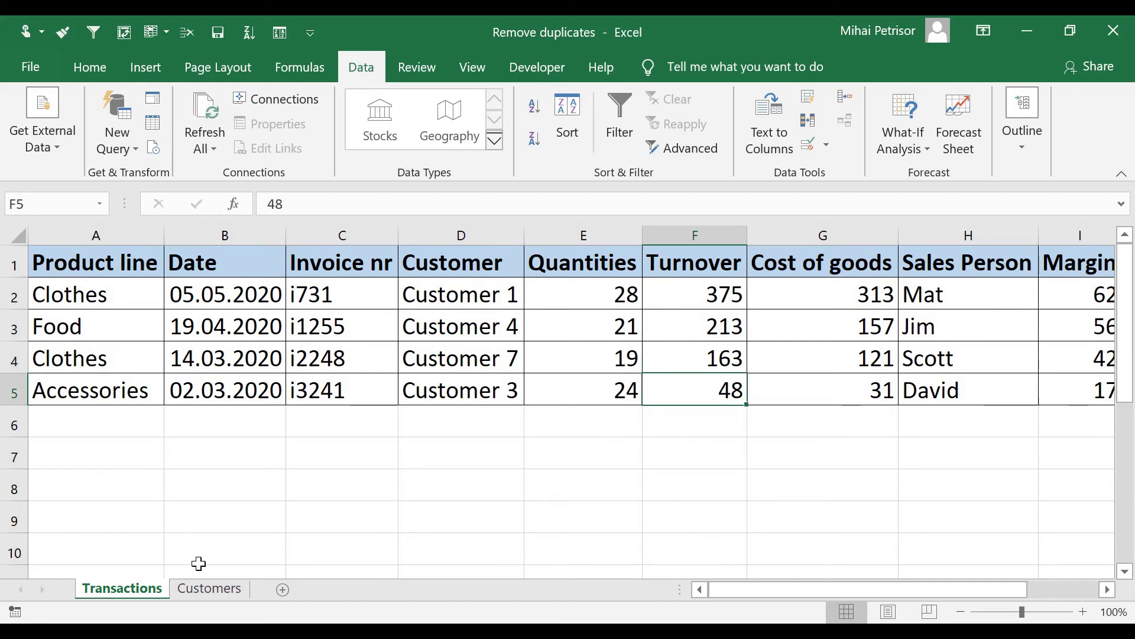
# Step: Switch to the Customers sheet, look through its rows, and slightly widen the Name column
pyautogui.click(211, 588)
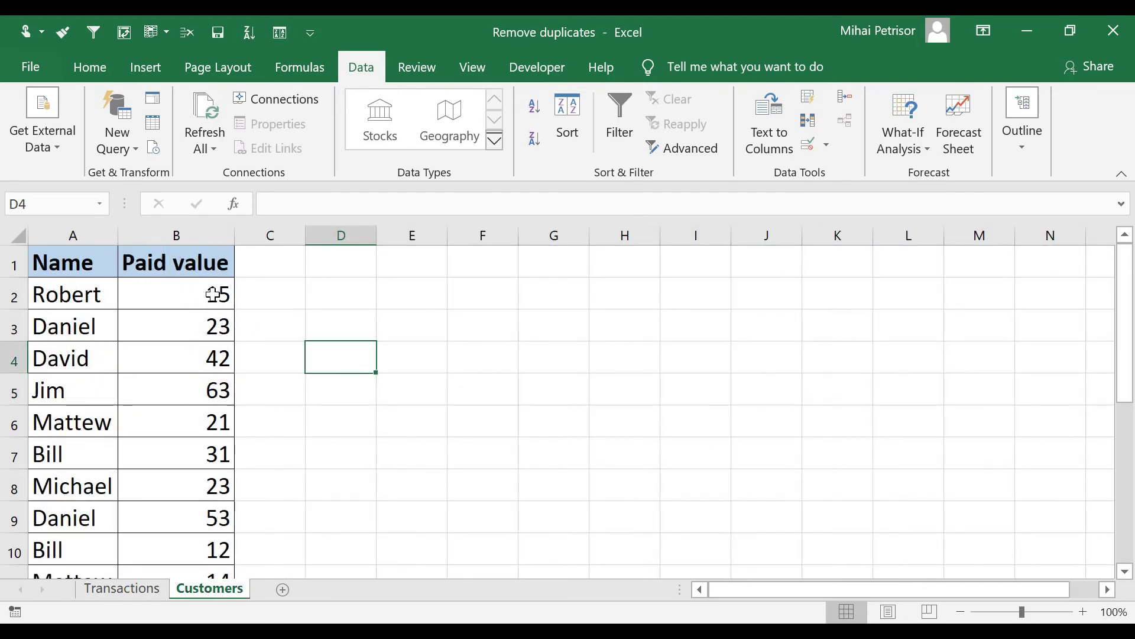
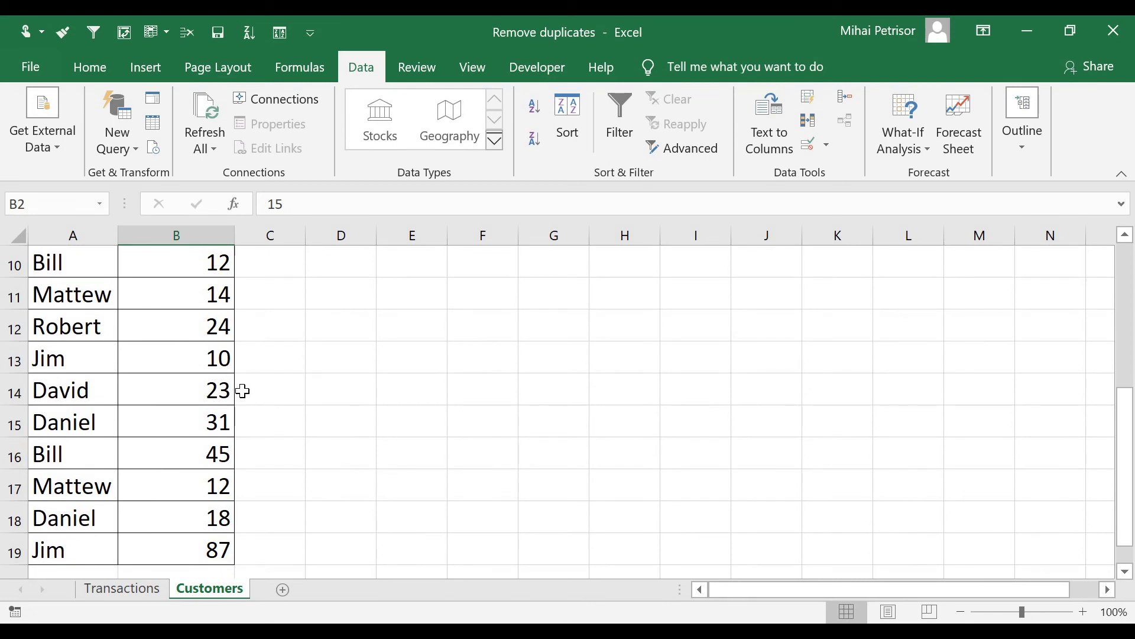
pyautogui.scroll(3, 243, 391)
pyautogui.scroll(1, 242, 391)
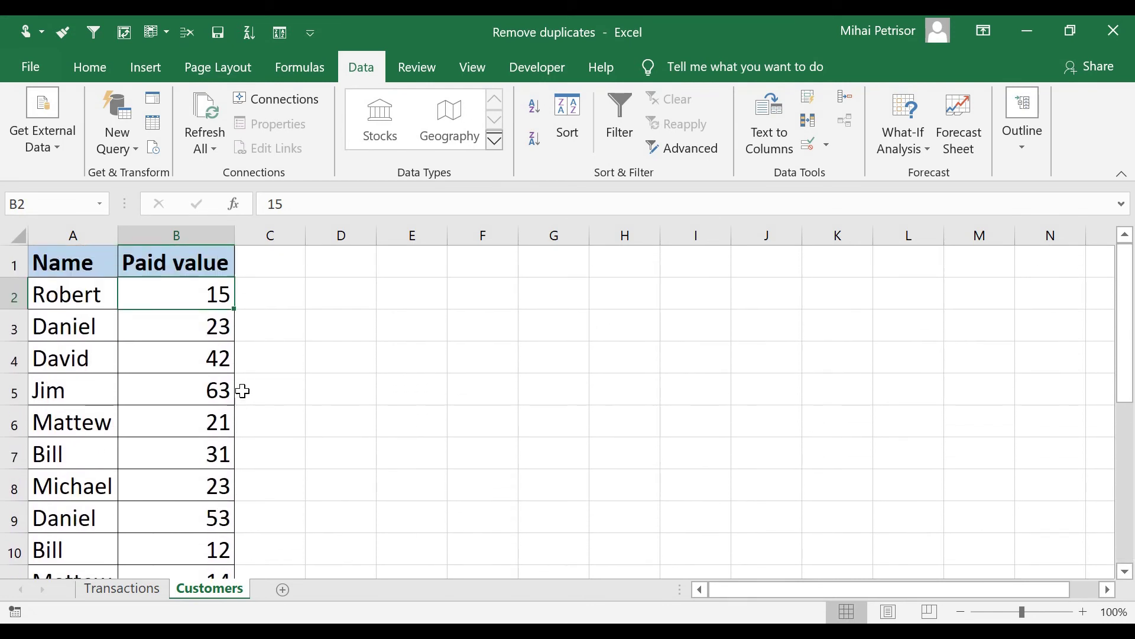
pyautogui.moveTo(122, 240); pyautogui.dragTo(171, 243)
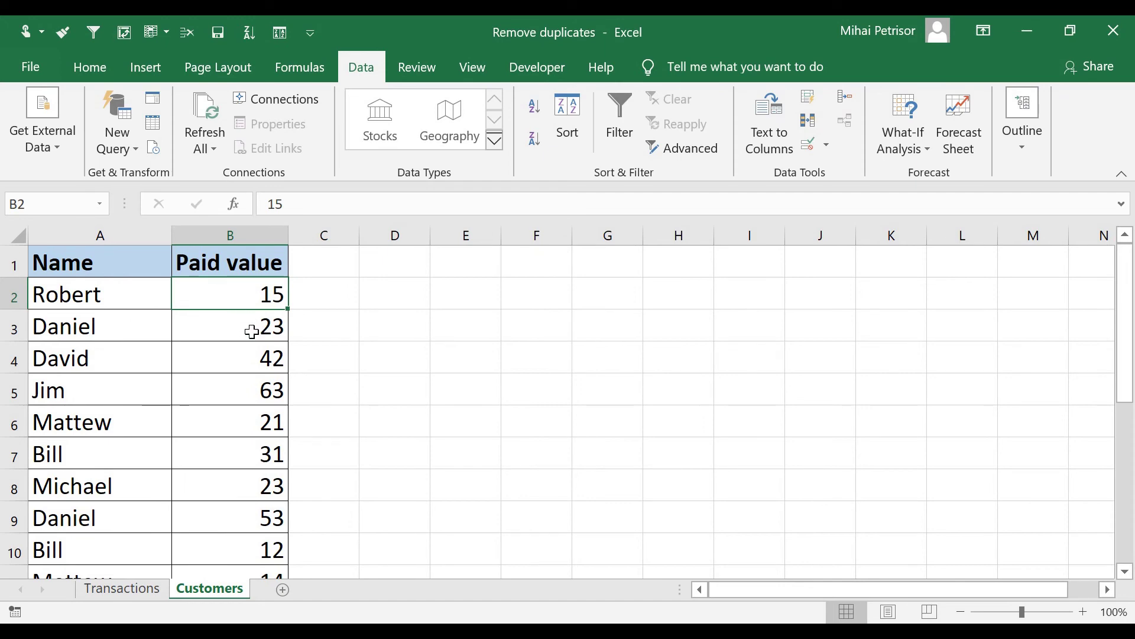
pyautogui.scroll(-6, 243, 337)
pyautogui.scroll(6, 243, 338)
pyautogui.moveTo(171, 231); pyautogui.dragTo(148, 231)
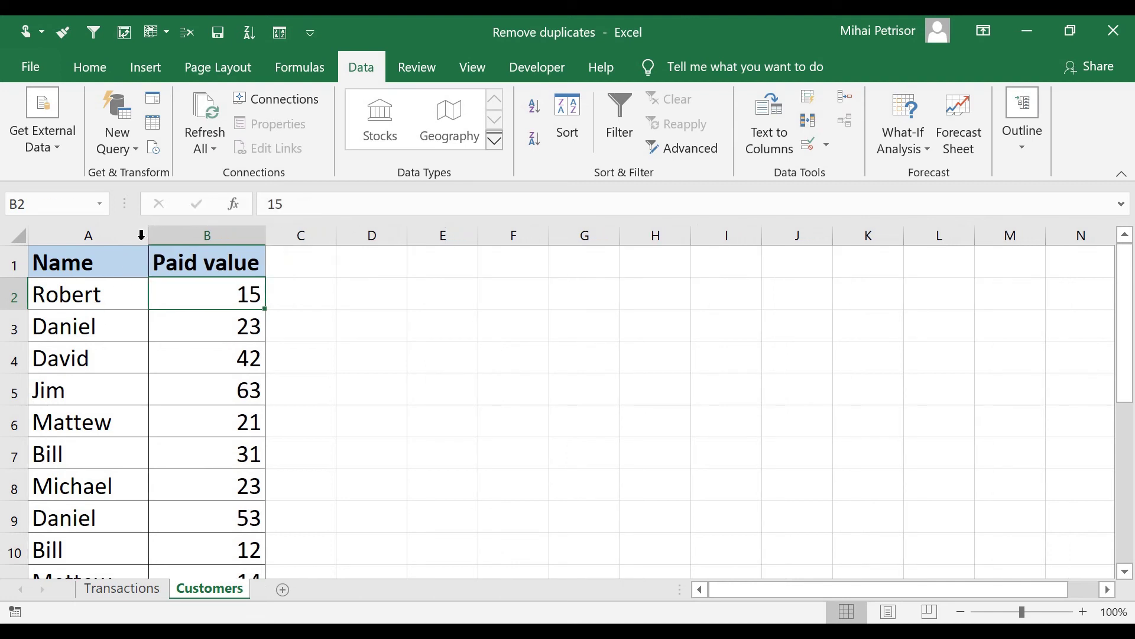
# Step: Examine the Name and Paid value columns of the customers table from top to bottom for repeated names
pyautogui.click(108, 237)
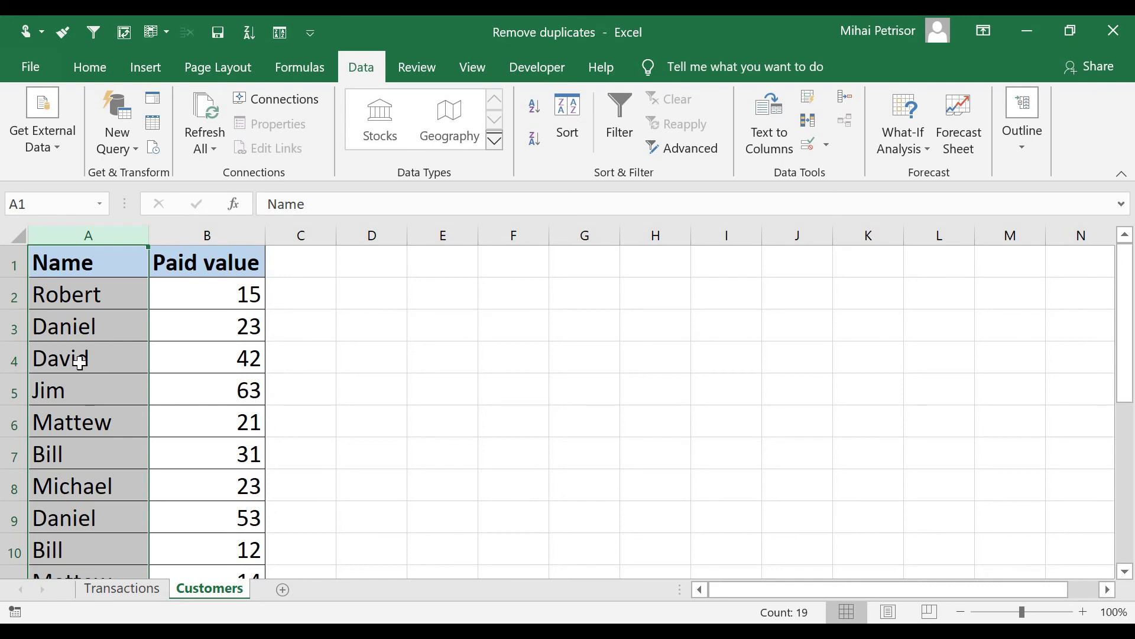
pyautogui.click(115, 303)
pyautogui.scroll(-3, 150, 352)
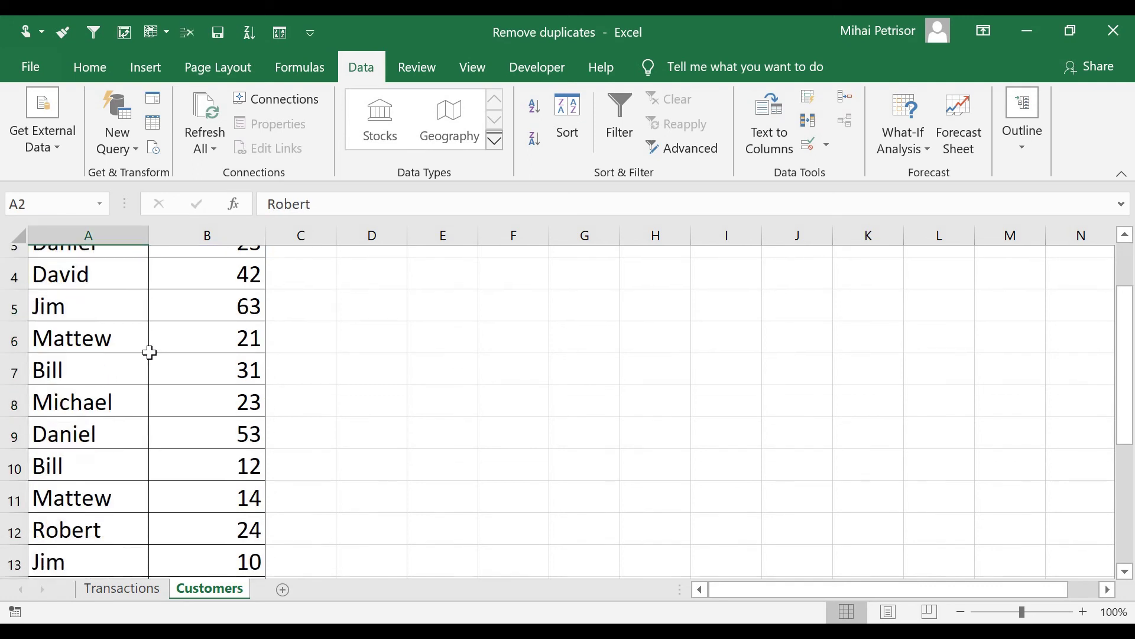
pyautogui.scroll(-1, 150, 353)
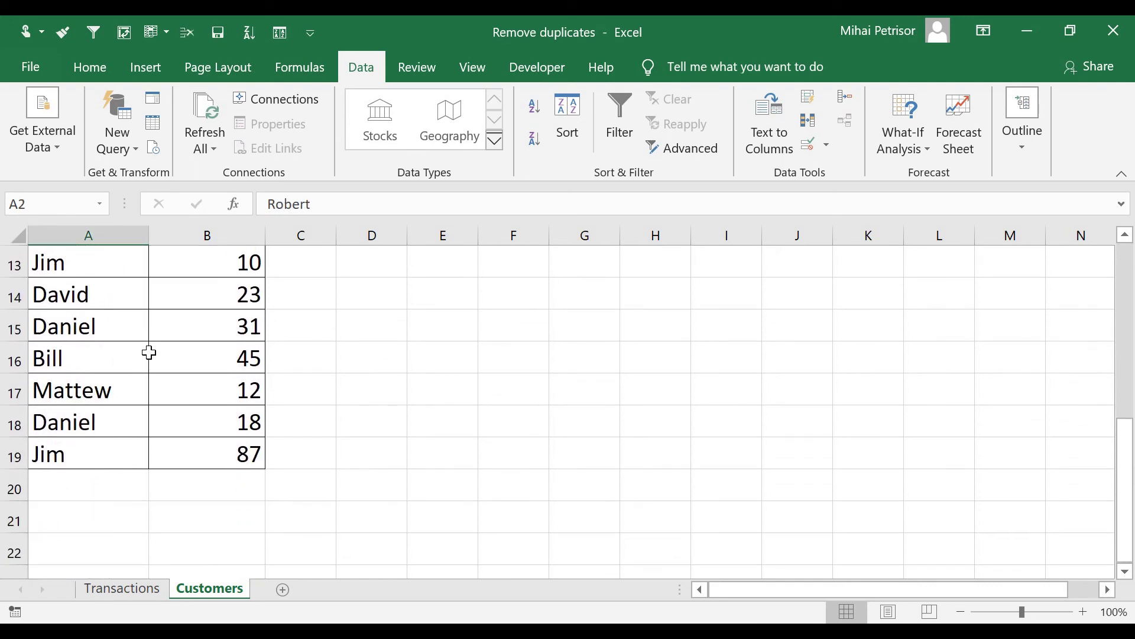
pyautogui.scroll(4, 150, 352)
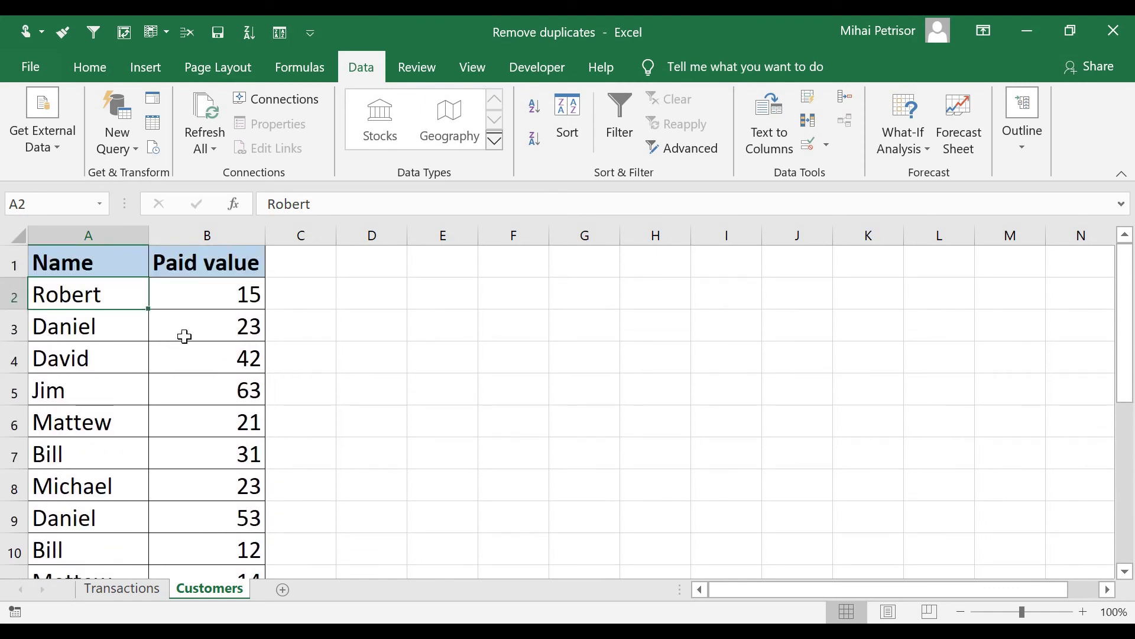
pyautogui.click(213, 301)
pyautogui.scroll(-3, 225, 355)
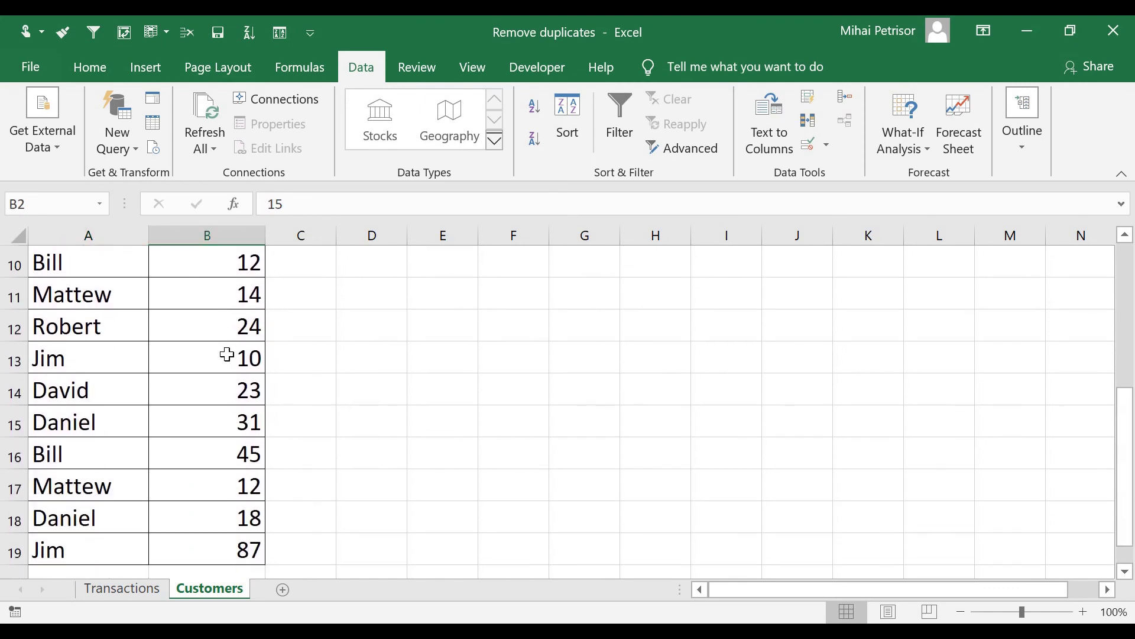
pyautogui.scroll(3, 227, 355)
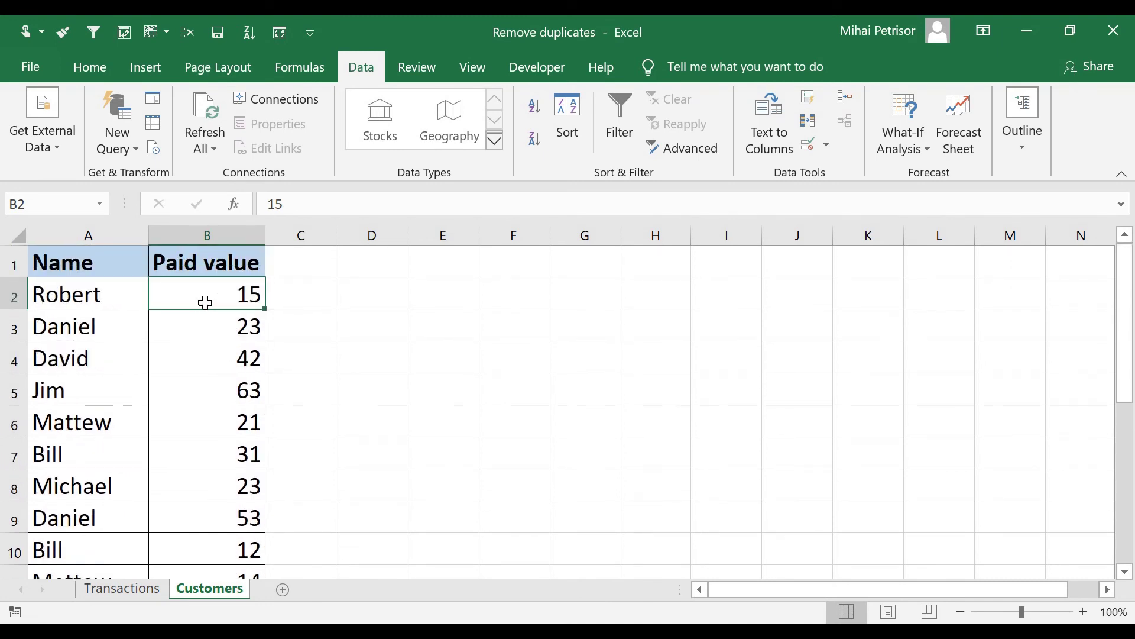
pyautogui.click(131, 296)
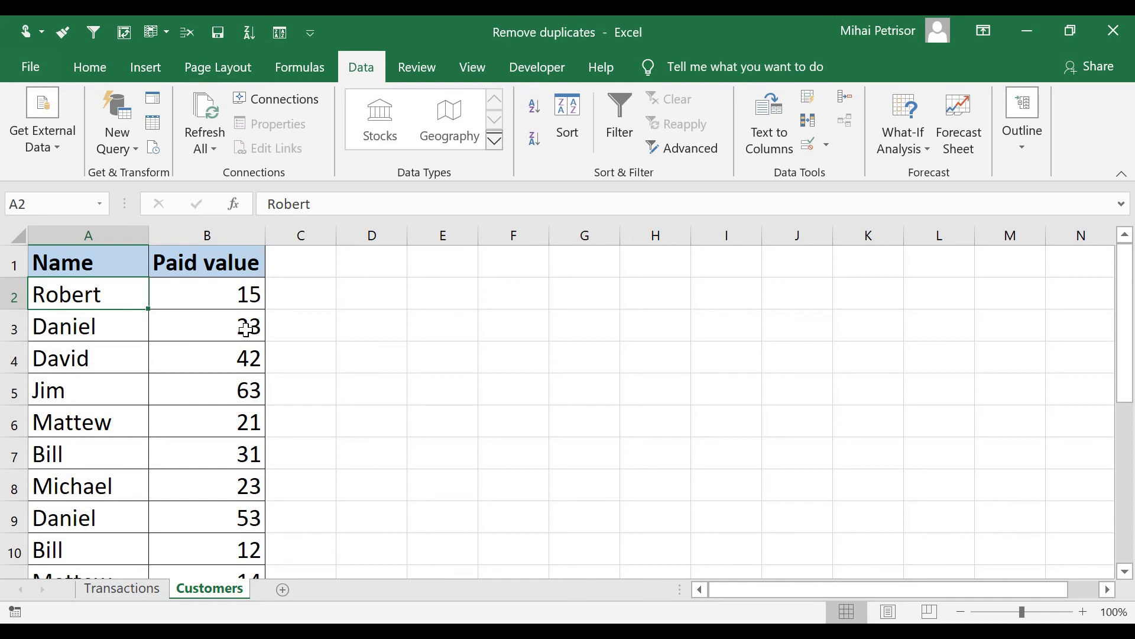
pyautogui.click(125, 339)
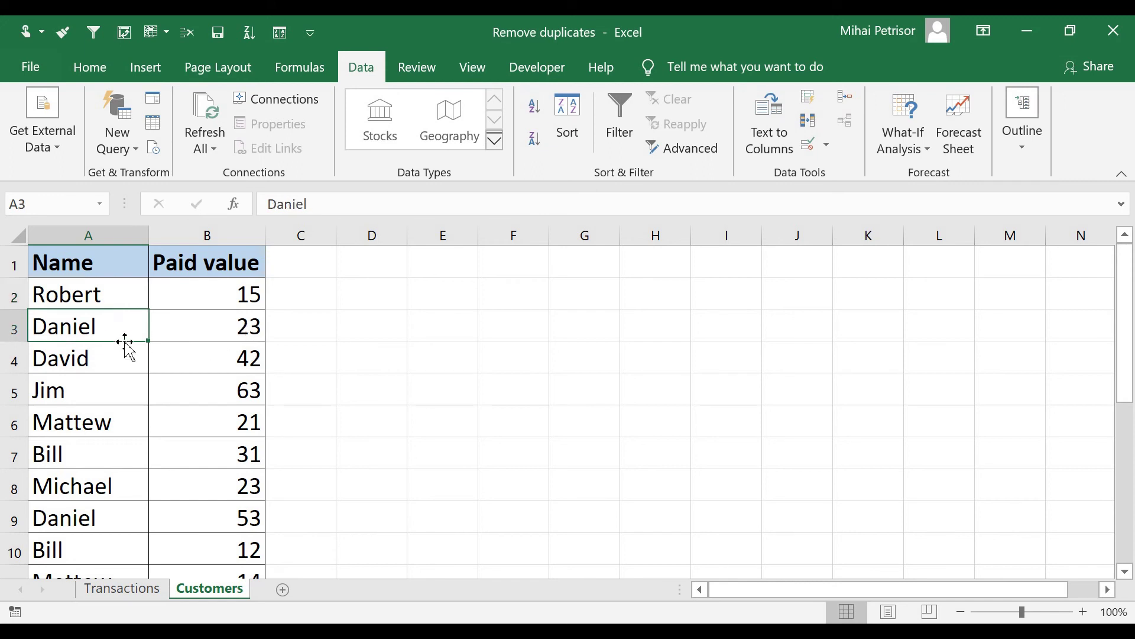
# Step: Remove duplicate rows from the customers table using only the Name column as the criterion
pyautogui.click(129, 293)
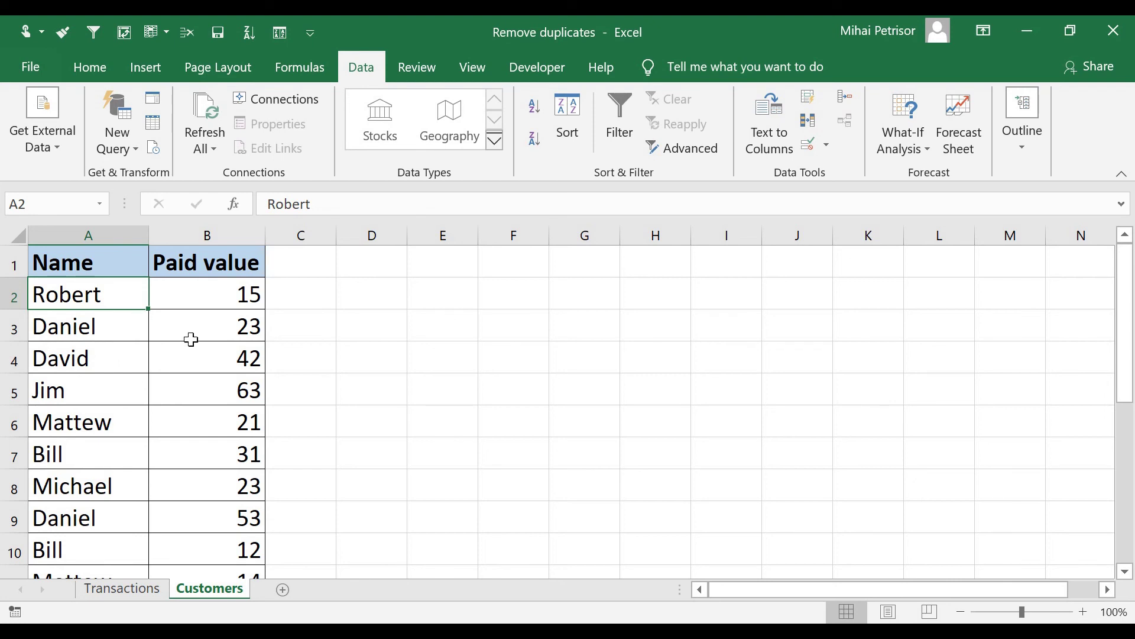
pyautogui.click(815, 125)
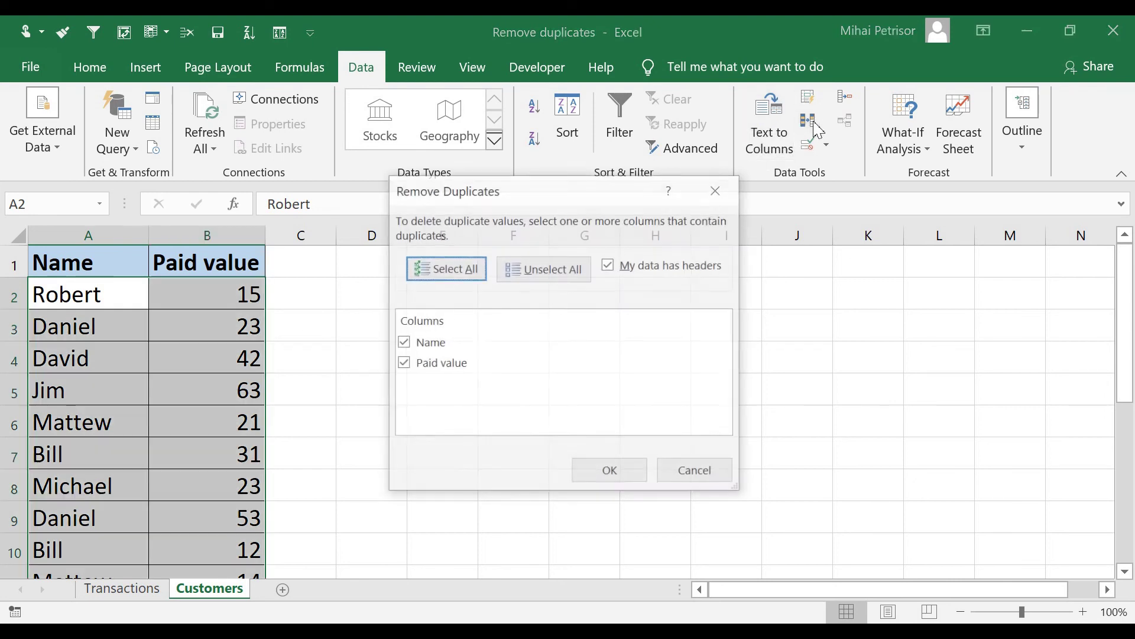
pyautogui.click(581, 272)
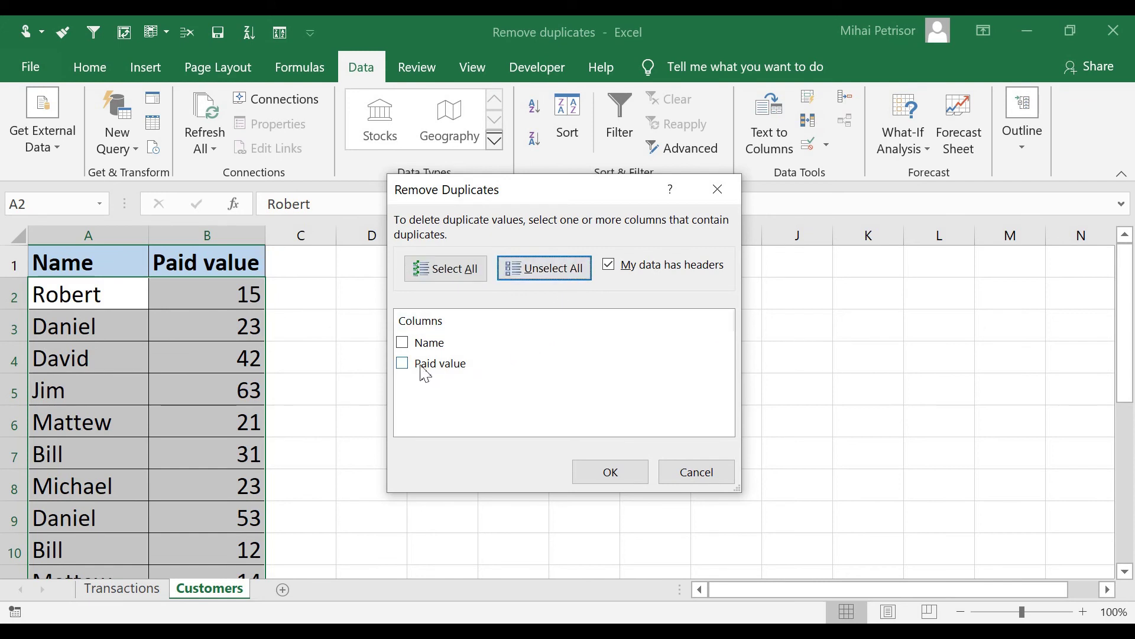
pyautogui.click(403, 344)
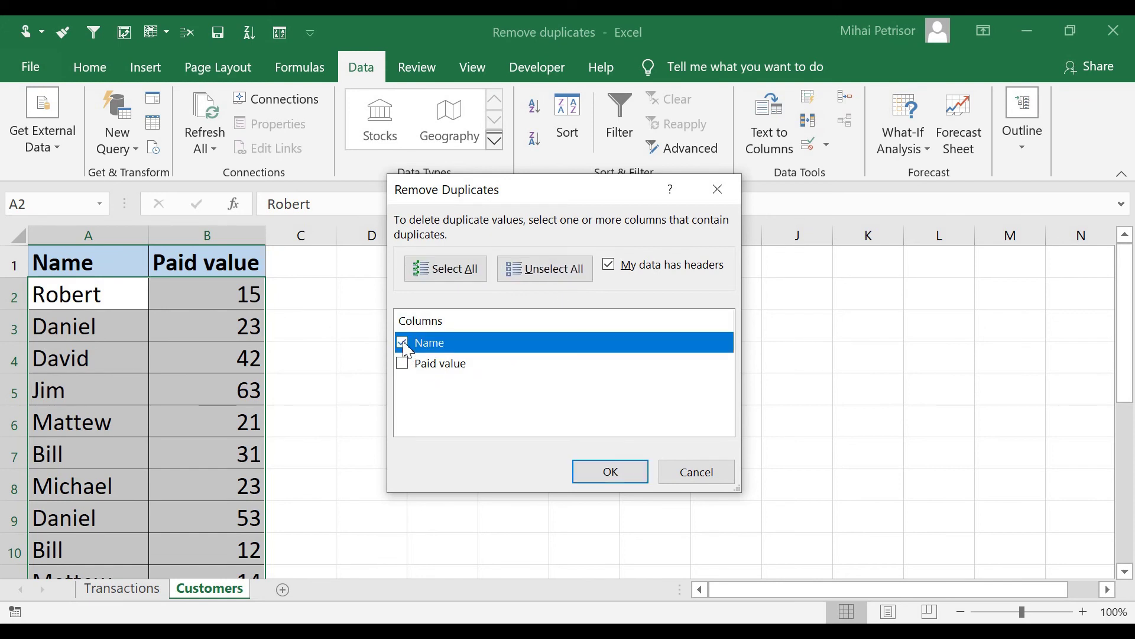
pyautogui.click(612, 479)
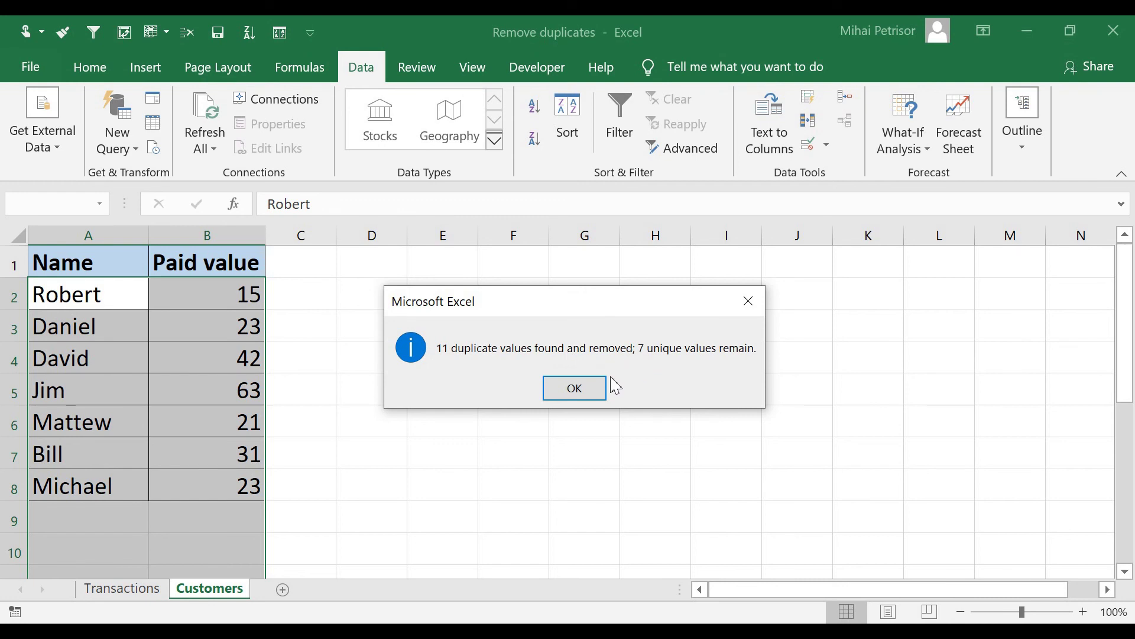
pyautogui.click(574, 389)
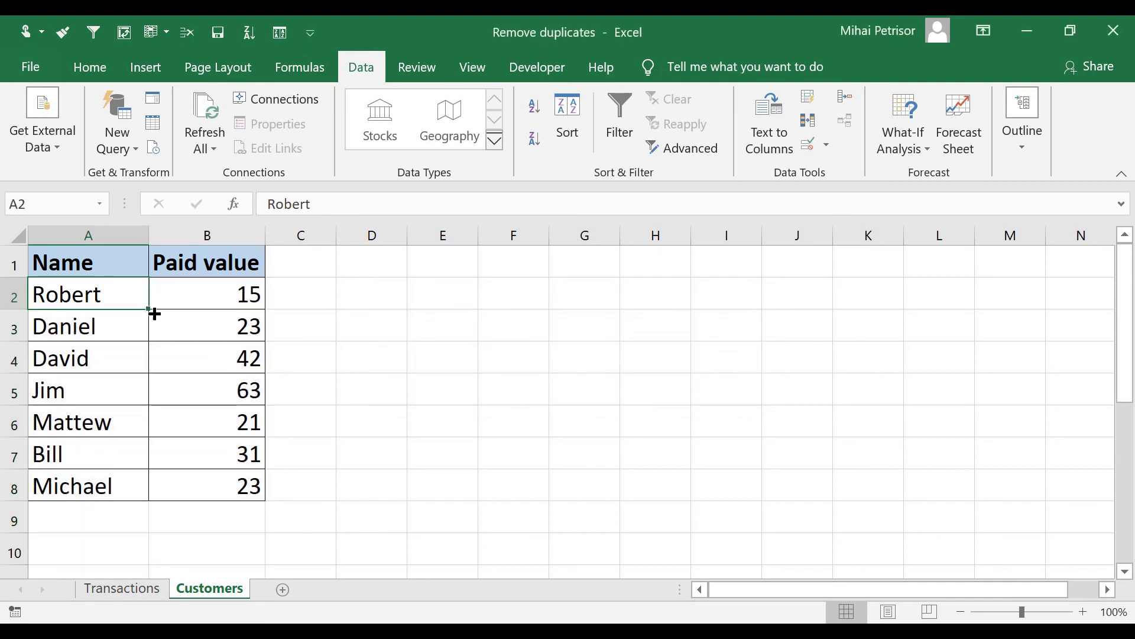
# Step: Review the remaining entries in the Name column of the customers table, selecting them from A2 to A8
pyautogui.moveTo(114, 307); pyautogui.dragTo(119, 469)
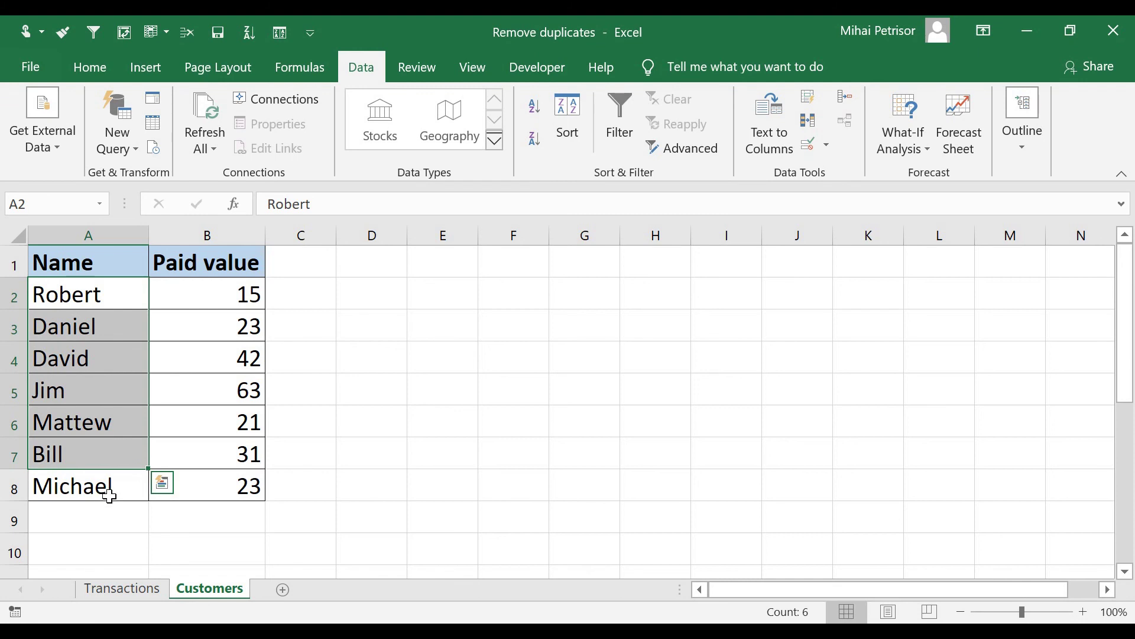
pyautogui.scroll(-3, 106, 489)
pyautogui.scroll(3, 107, 496)
pyautogui.moveTo(93, 294); pyautogui.dragTo(102, 487)
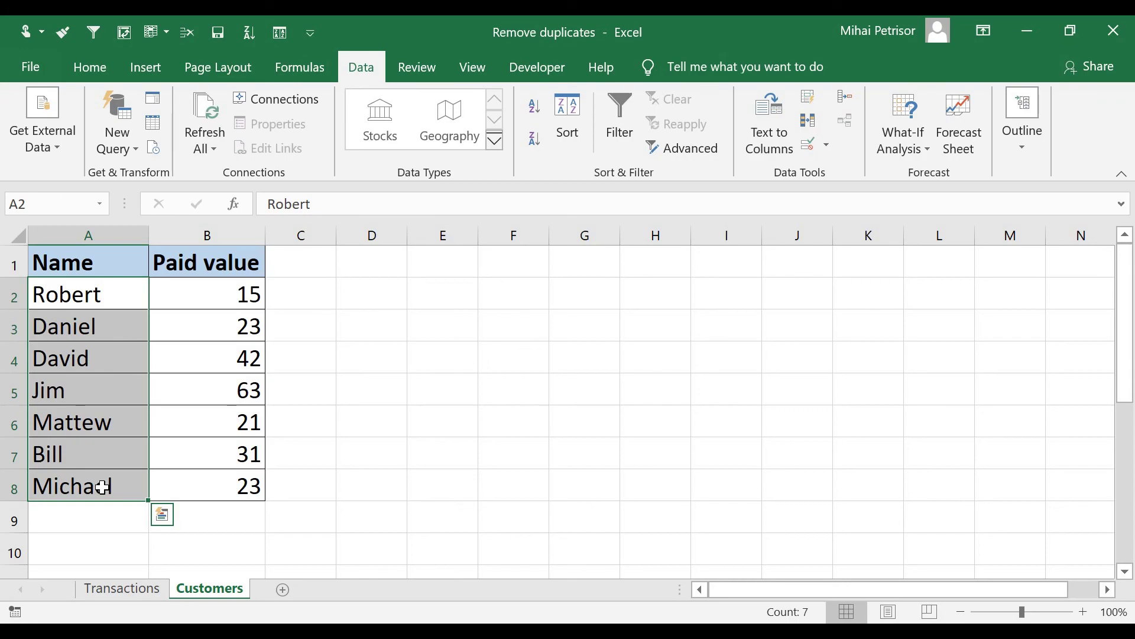